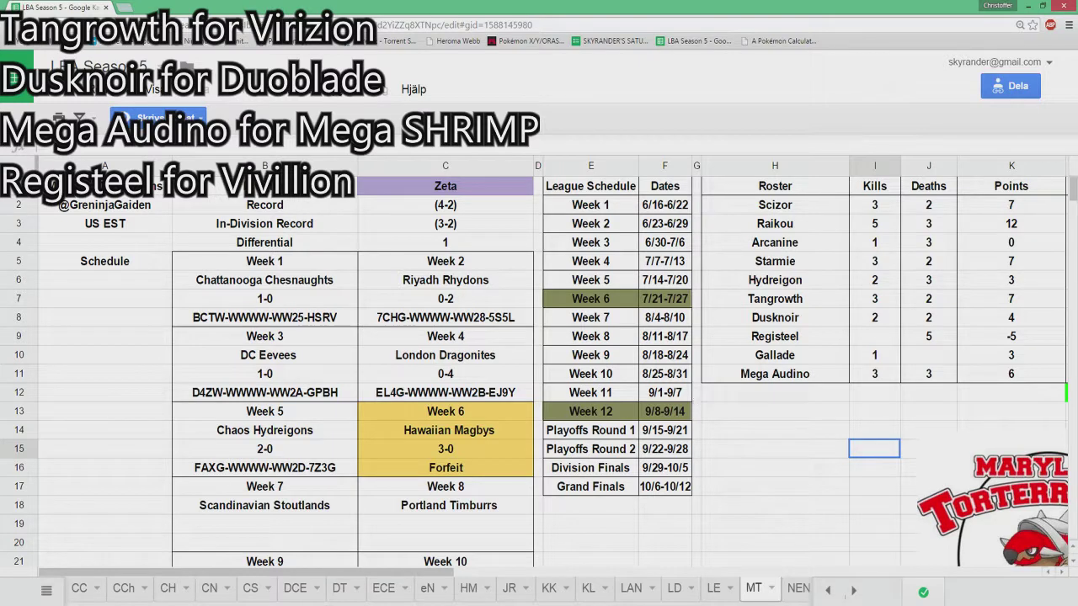
Review the Pokémon in the opponent's roster column on the MT sheet, from Scizor through Mega Audino
{"action": "left_click", "coordinate": [804, 306]}
{"action": "left_click", "coordinate": [792, 323]}
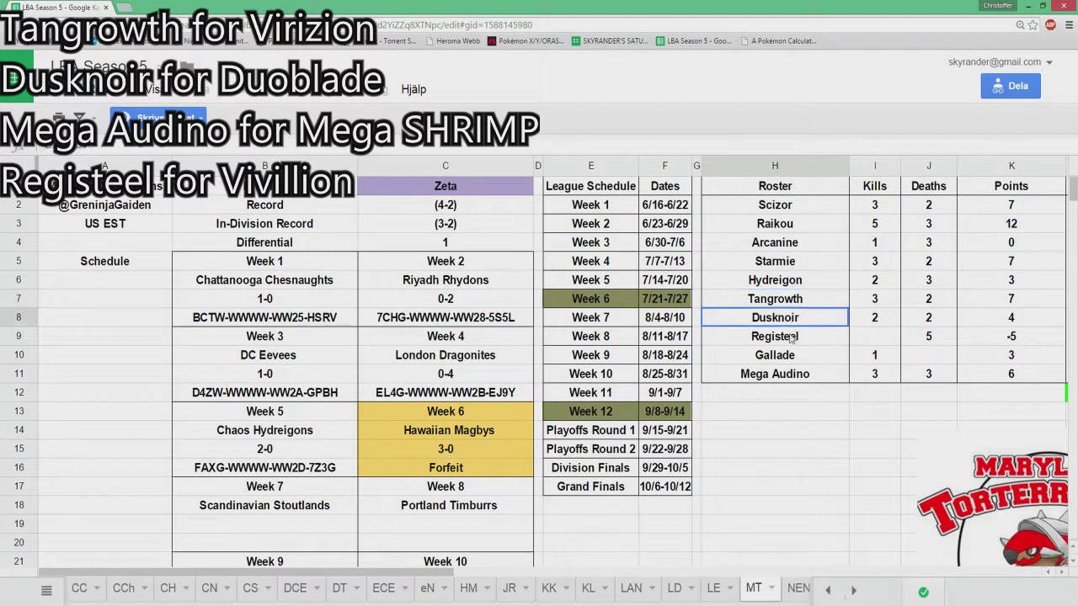
{"action": "left_click", "coordinate": [793, 340]}
{"action": "left_click", "coordinate": [796, 378]}
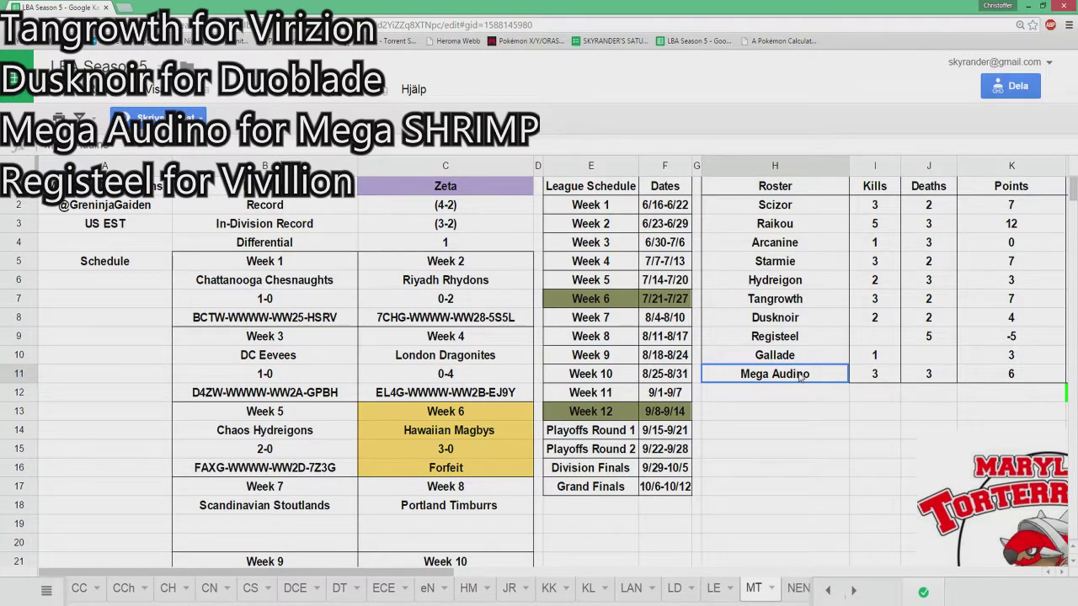
{"action": "left_click", "coordinate": [771, 208]}
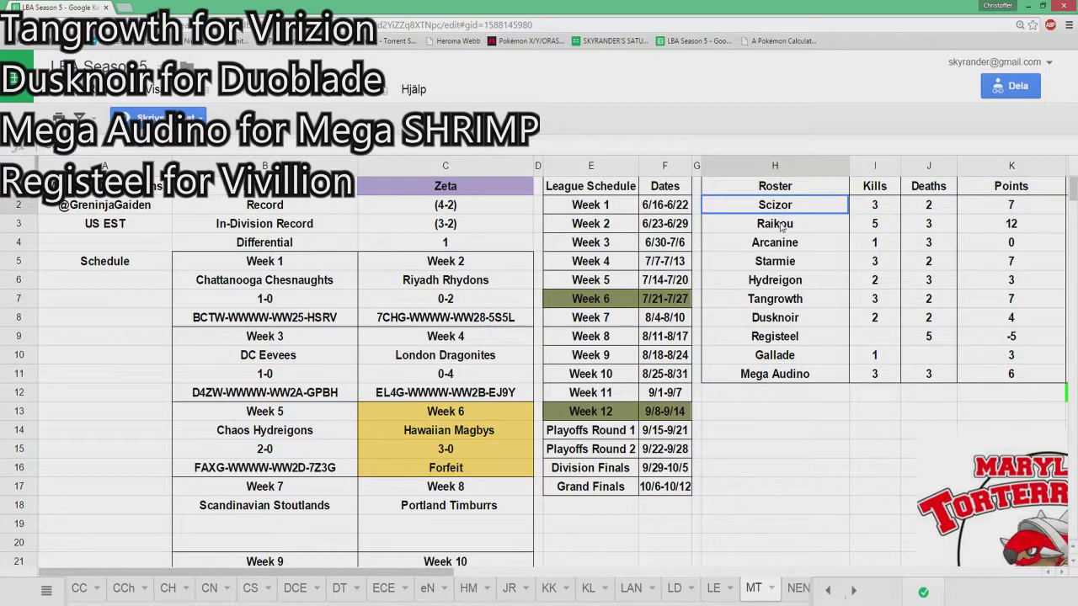
{"action": "left_click", "coordinate": [782, 227]}
{"action": "left_click", "coordinate": [789, 246]}
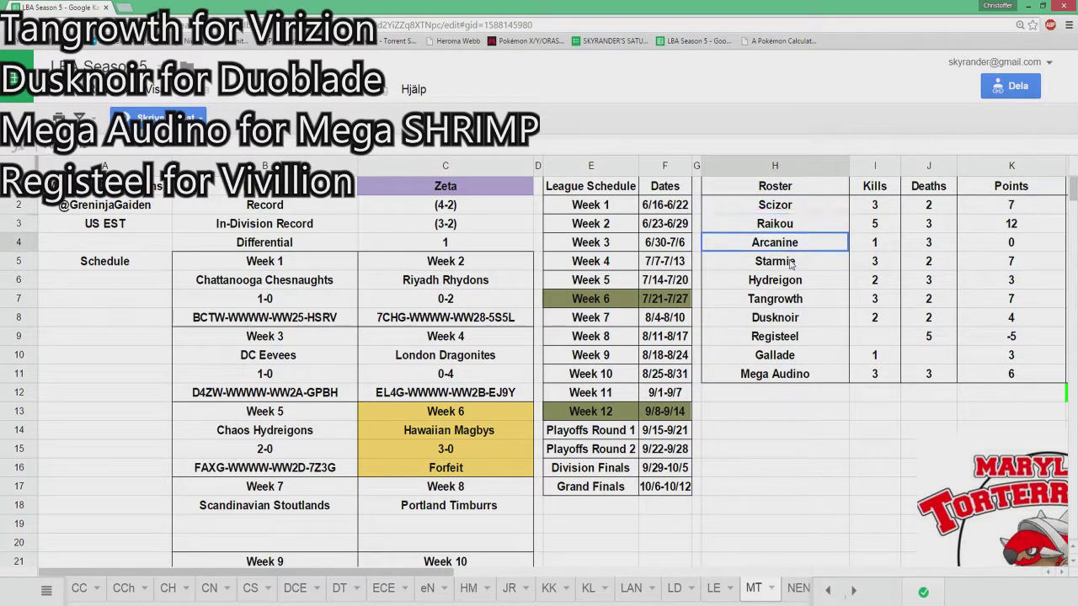
{"action": "left_click", "coordinate": [792, 264]}
{"action": "left_click", "coordinate": [793, 281]}
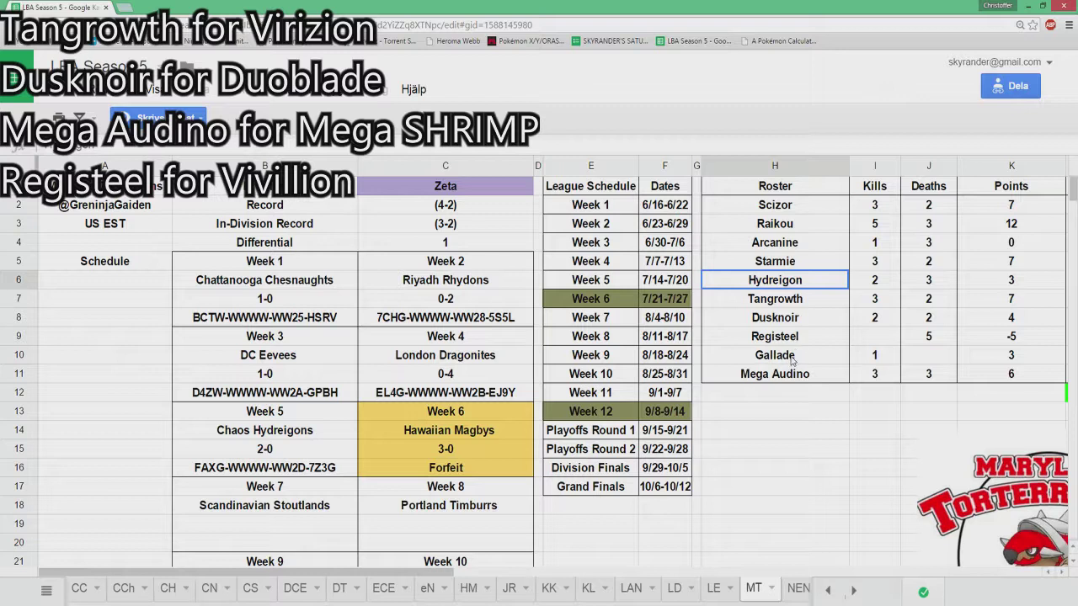
{"action": "left_click", "coordinate": [793, 209]}
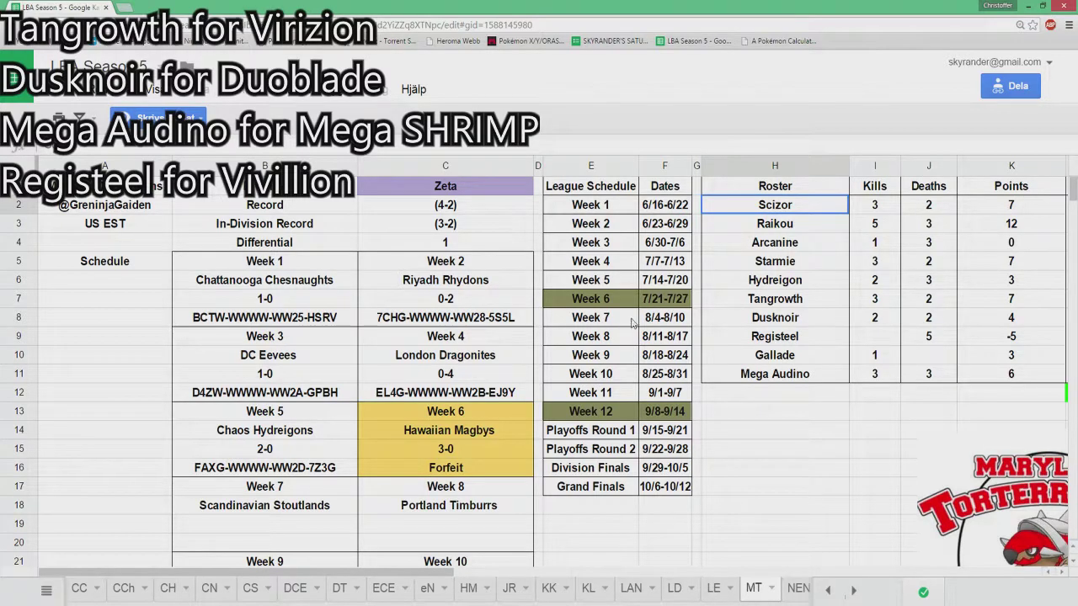
{"action": "left_click", "coordinate": [808, 265]}
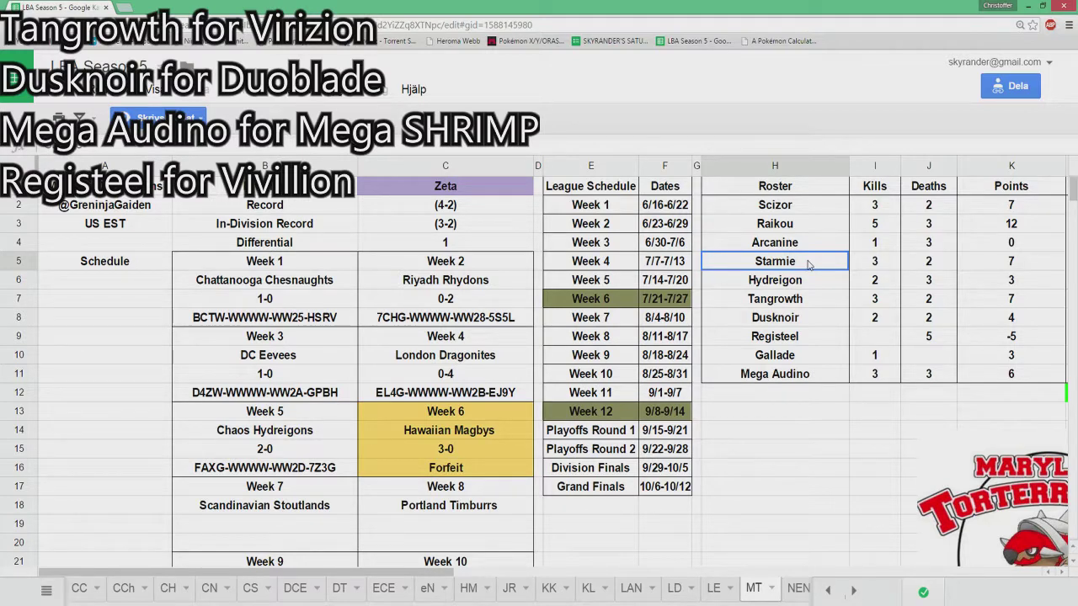
Switch from the MT sheet to the ScaS team sheet
{"action": "left_click", "coordinate": [46, 592]}
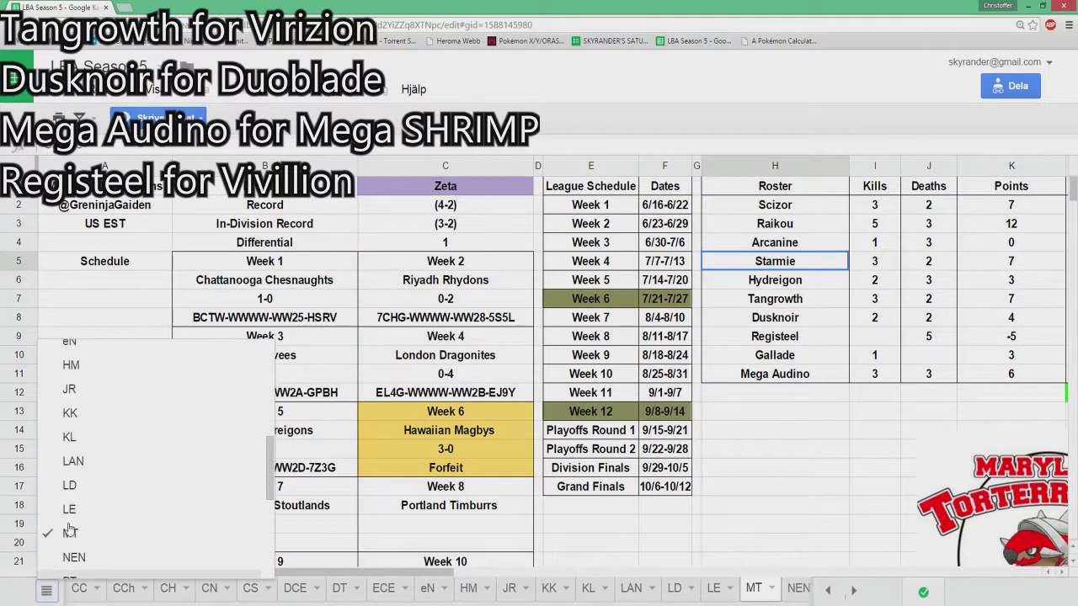
{"action": "scroll", "coordinate": [70, 531], "scroll_direction": "down", "scroll_amount": 5}
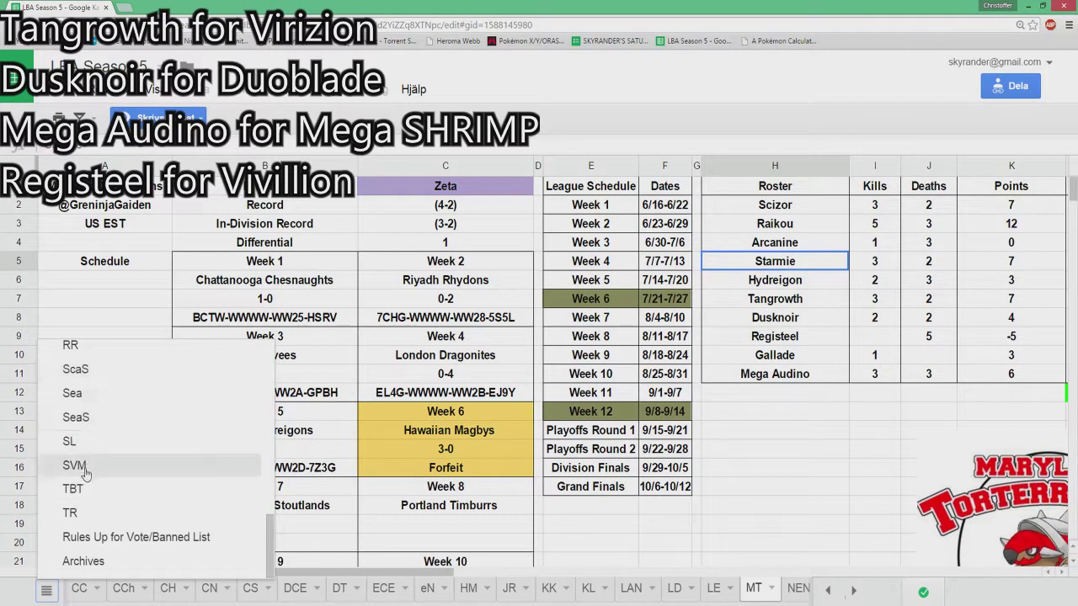
{"action": "scroll", "coordinate": [88, 409], "scroll_direction": "up", "scroll_amount": 1}
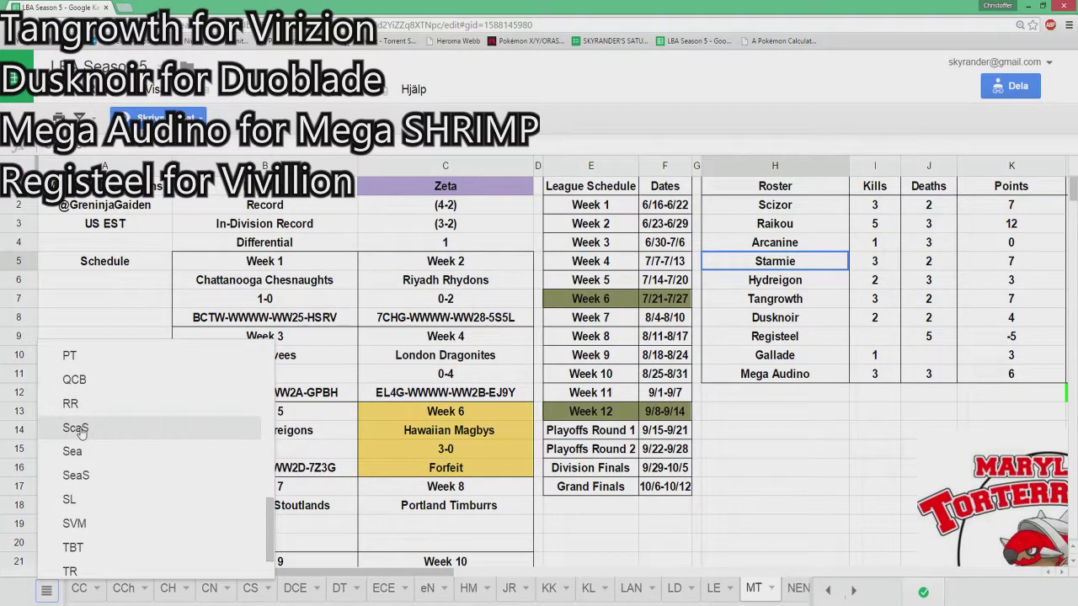
{"action": "left_click", "coordinate": [78, 428]}
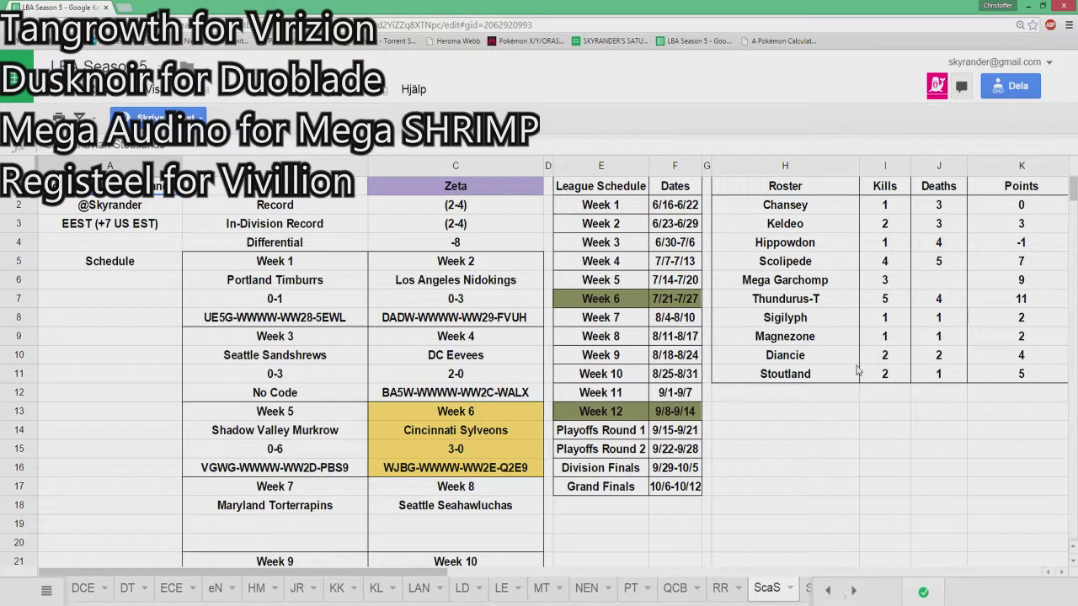
Examine the ScaS roster entries for Scolipede, Mega Garchomp, Thundurus-T, Sigilyph and Diancie
{"action": "left_click", "coordinate": [821, 306]}
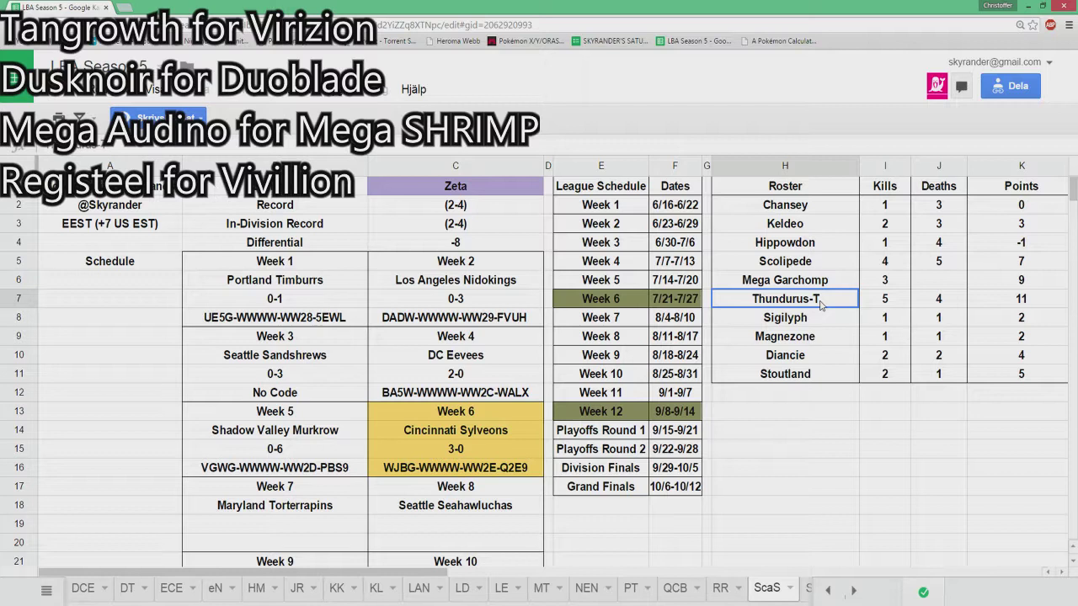
{"action": "left_click", "coordinate": [792, 264]}
{"action": "left_click", "coordinate": [796, 280]}
{"action": "left_click", "coordinate": [800, 268]}
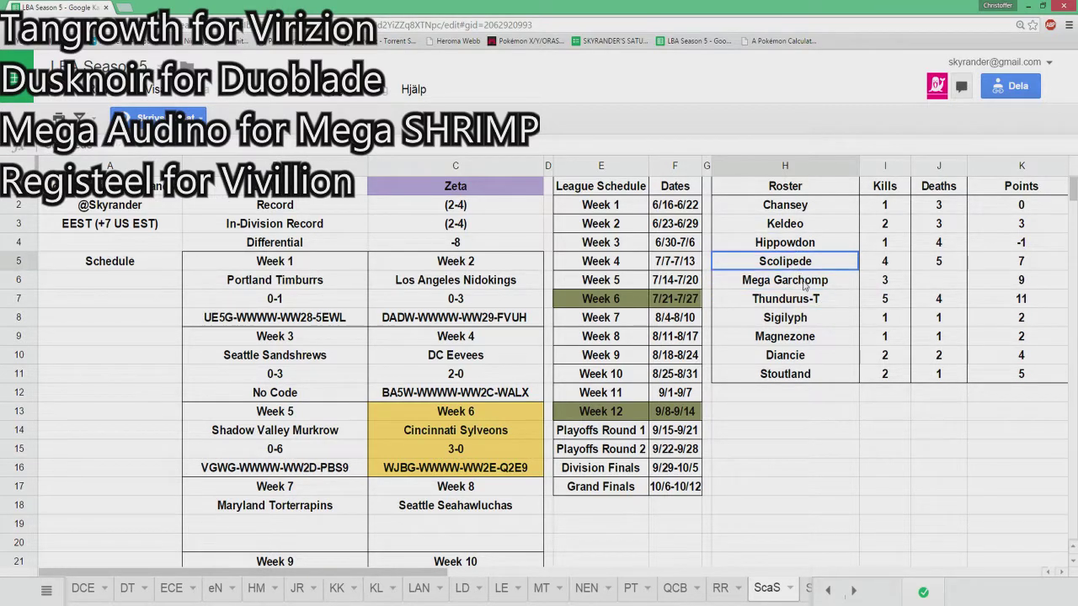
{"action": "left_click", "coordinate": [803, 284]}
{"action": "left_click", "coordinate": [800, 267]}
{"action": "left_click", "coordinate": [805, 280]}
{"action": "left_click", "coordinate": [809, 264]}
{"action": "left_click", "coordinate": [823, 287]}
{"action": "left_click", "coordinate": [817, 302]}
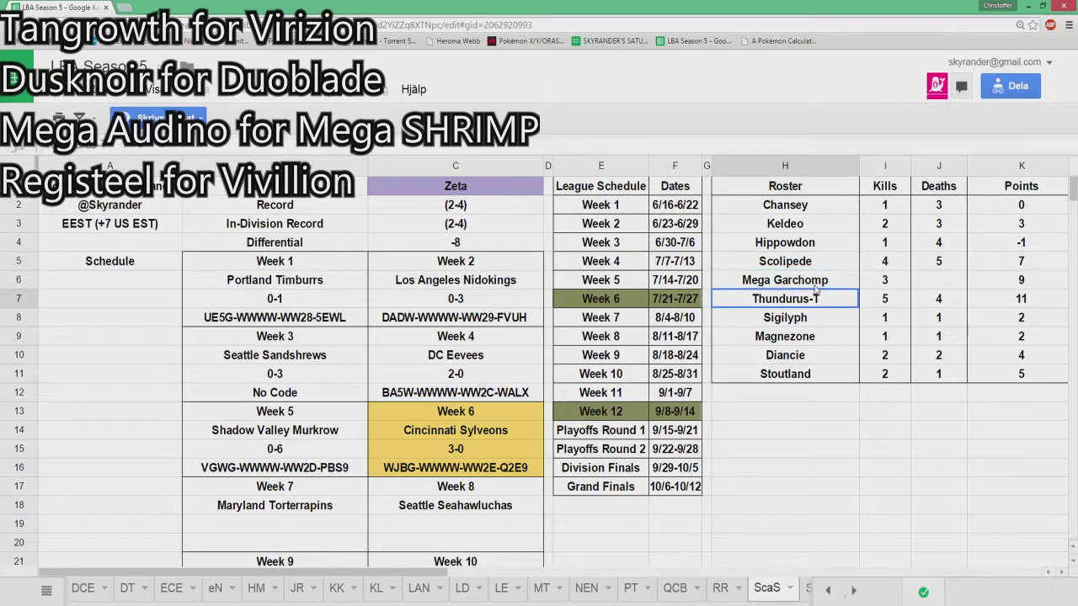
{"action": "left_click", "coordinate": [815, 283]}
{"action": "left_click", "coordinate": [814, 266]}
{"action": "left_click", "coordinate": [815, 281]}
{"action": "left_click", "coordinate": [811, 298]}
{"action": "left_click", "coordinate": [799, 324]}
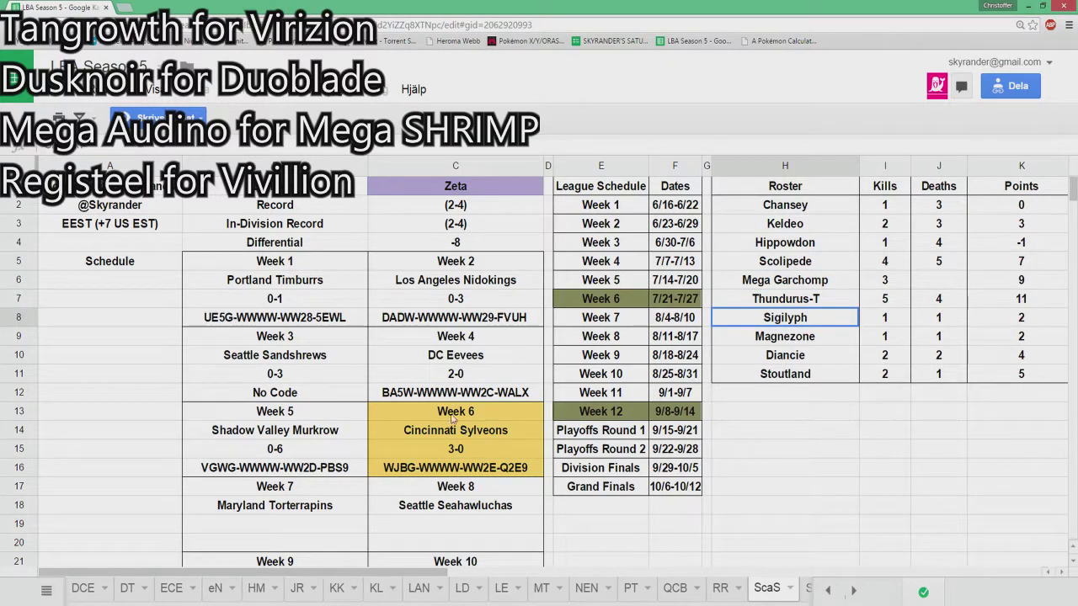
{"action": "left_click", "coordinate": [745, 358]}
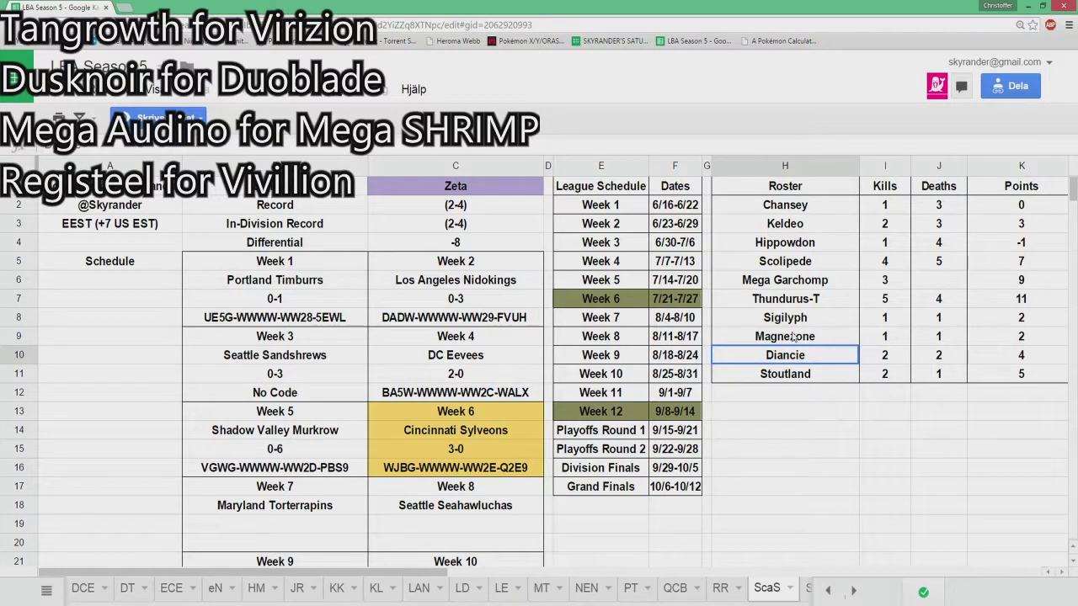
Compare the roster entries for Chansey, Keldeo, Hippowdon, Scolipede, Mega Garchomp and Stoutland
{"action": "left_click", "coordinate": [792, 205]}
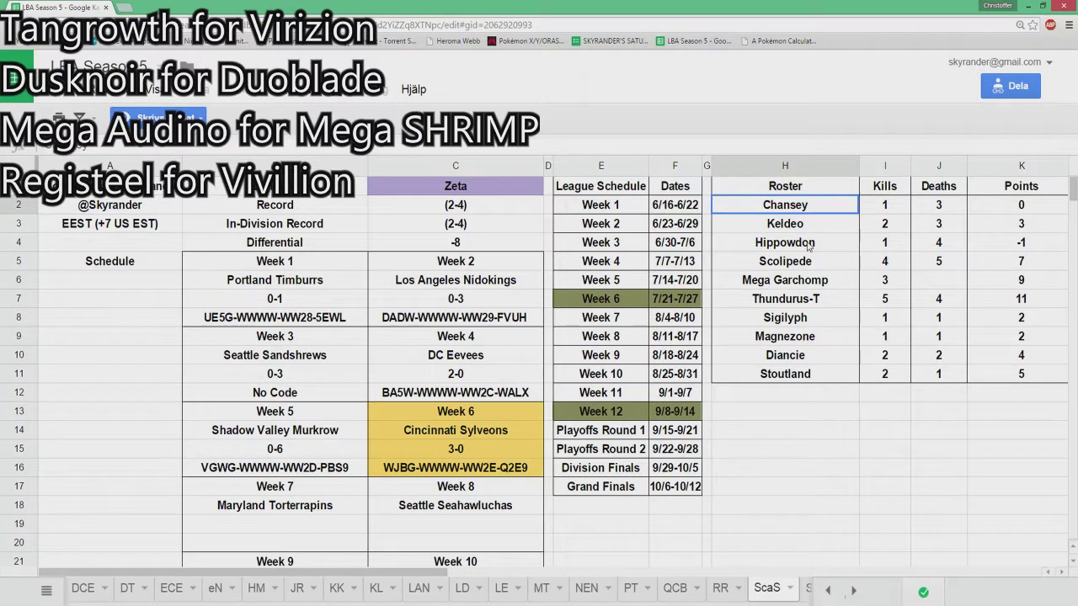
{"action": "left_click", "coordinate": [807, 245]}
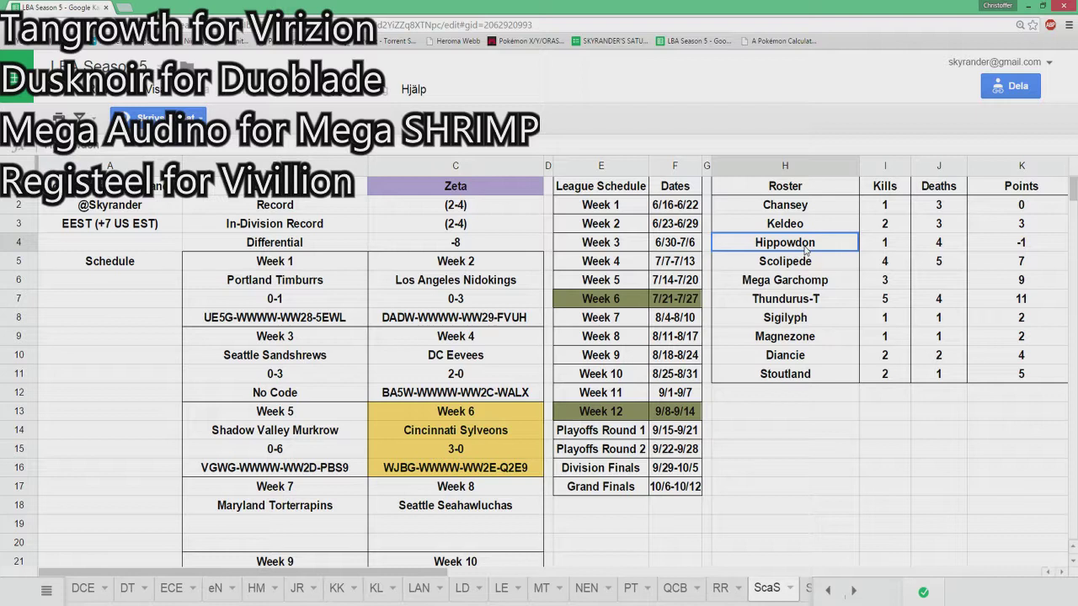
{"action": "left_click", "coordinate": [798, 258]}
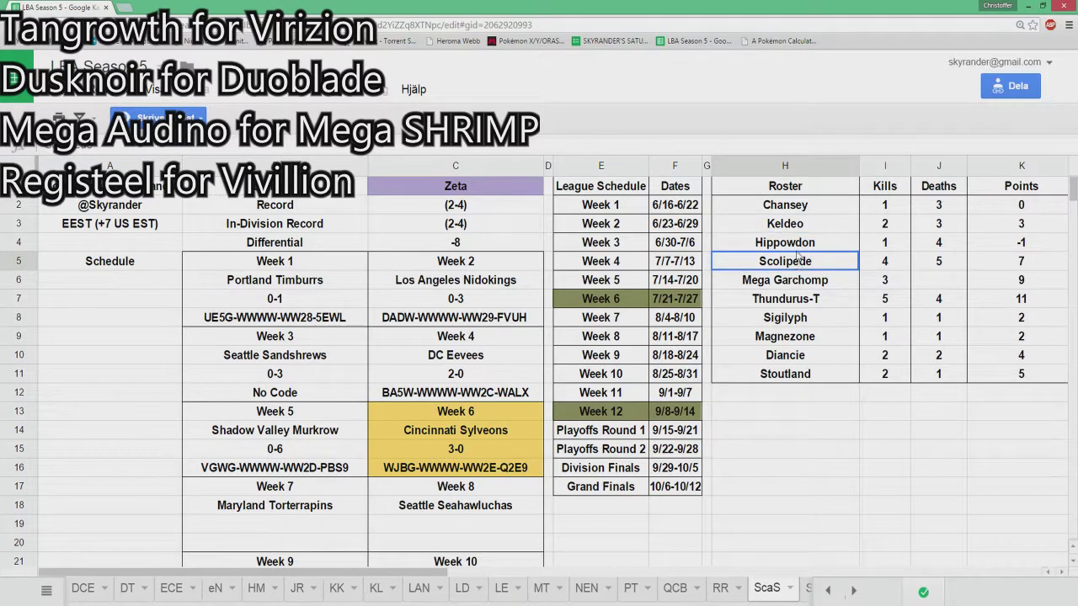
{"action": "left_click", "coordinate": [795, 287]}
{"action": "left_click", "coordinate": [789, 249]}
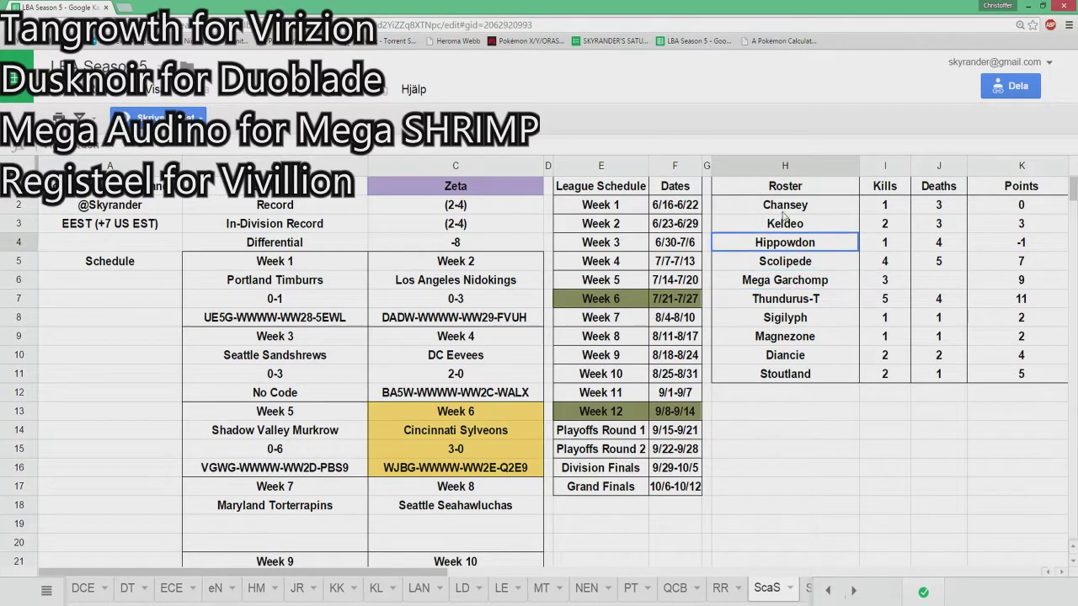
{"action": "left_click", "coordinate": [784, 211]}
{"action": "left_click", "coordinate": [785, 222]}
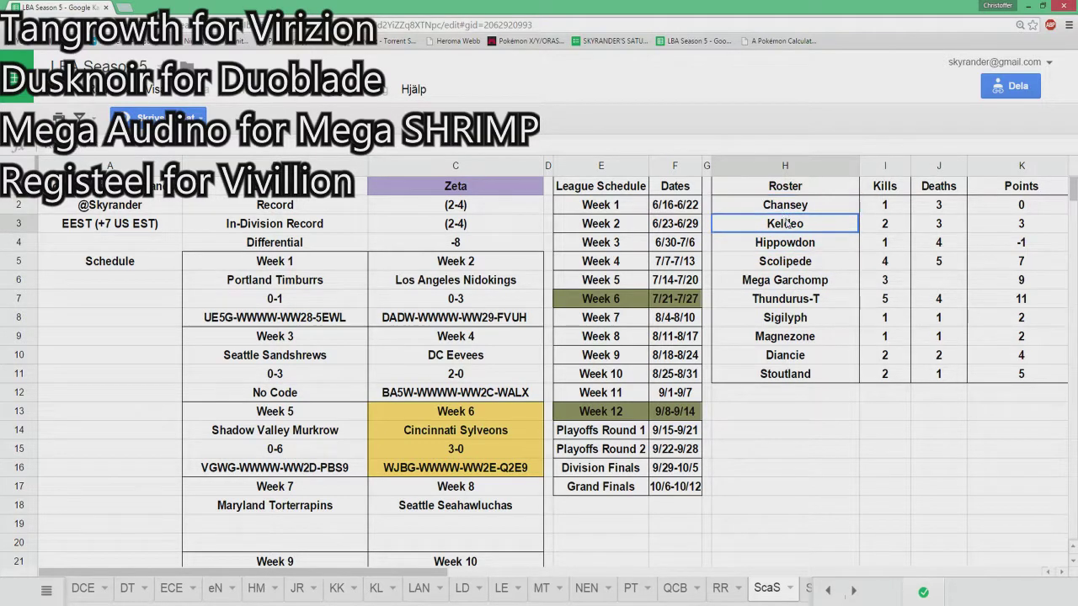
{"action": "left_click", "coordinate": [789, 376]}
{"action": "left_click", "coordinate": [790, 230]}
{"action": "left_click", "coordinate": [799, 376]}
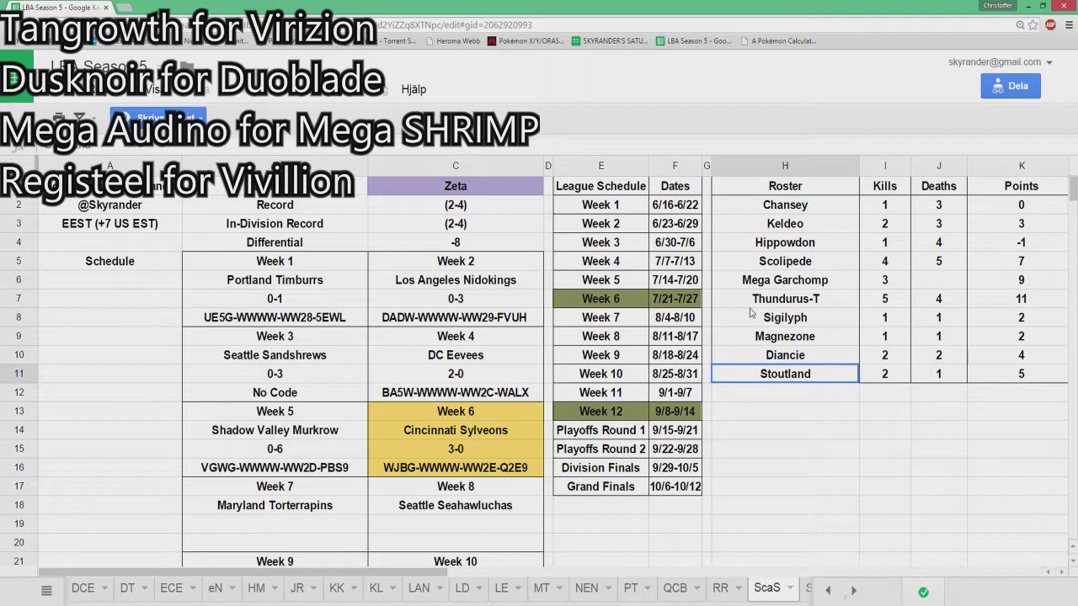
Open the bookmarked Pokémon Damage Calculator in a new tab and load the Mega Garchomp OU Mixed set as Pokémon 1
{"action": "left_click", "coordinate": [128, 6]}
{"action": "left_click", "coordinate": [775, 45]}
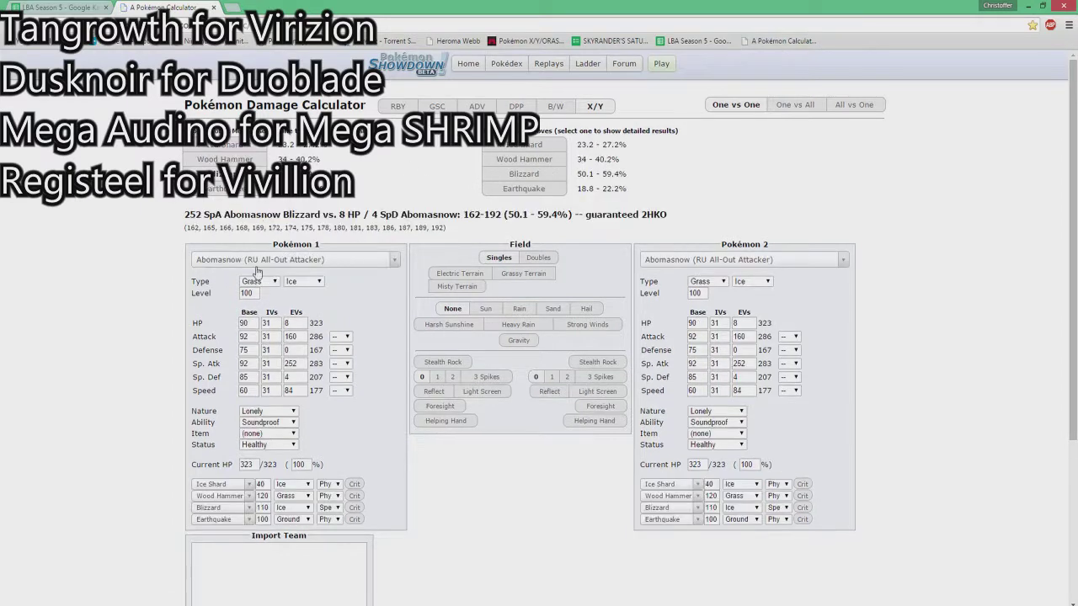
{"action": "left_click", "coordinate": [260, 261]}
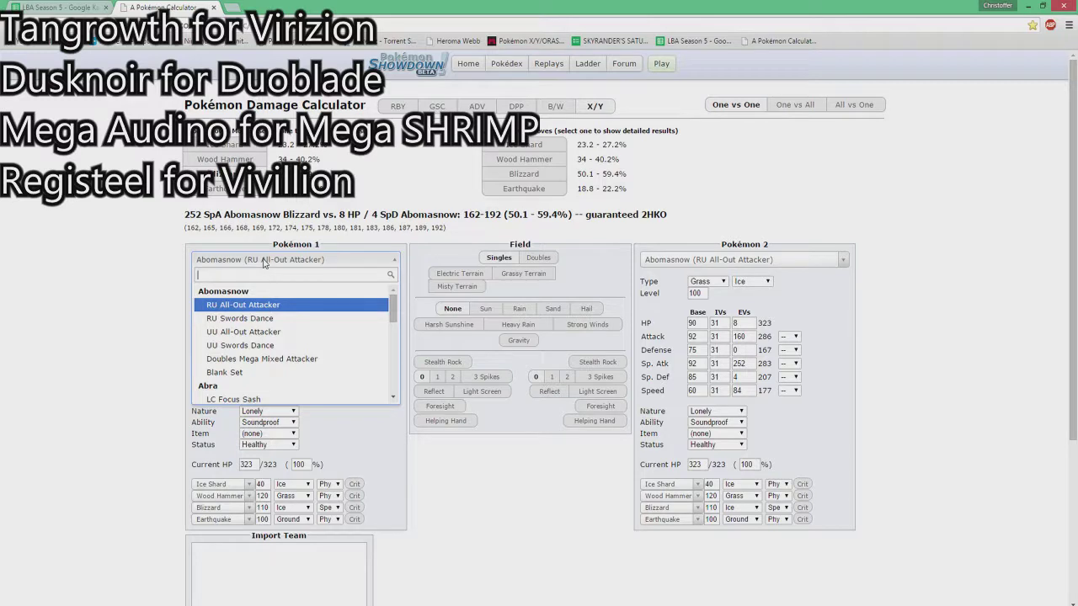
{"action": "type", "text": "garch"}
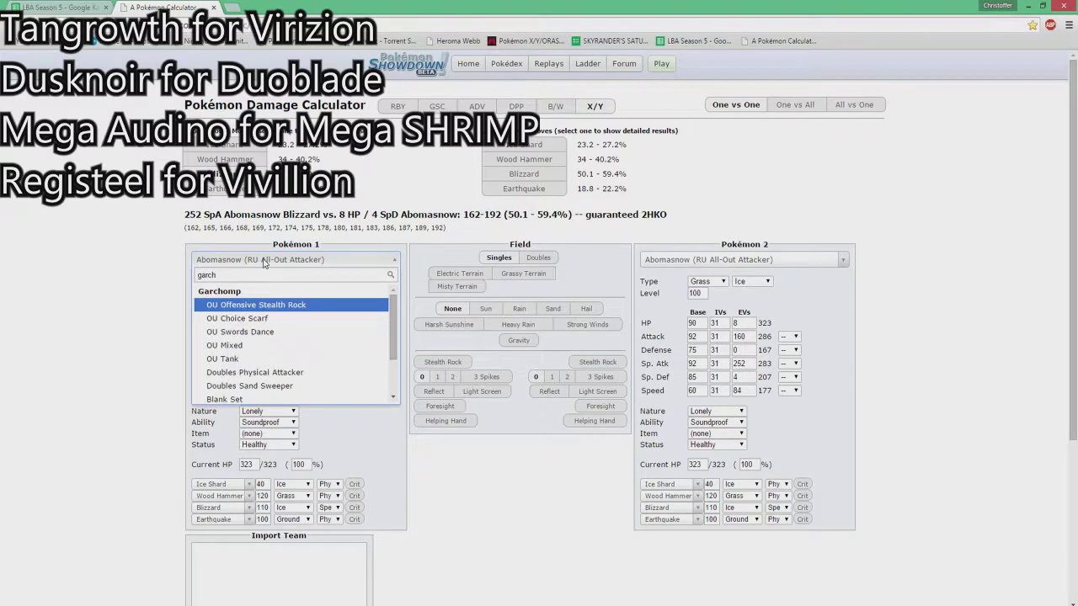
{"action": "scroll", "coordinate": [277, 295], "scroll_direction": "down", "scroll_amount": 4}
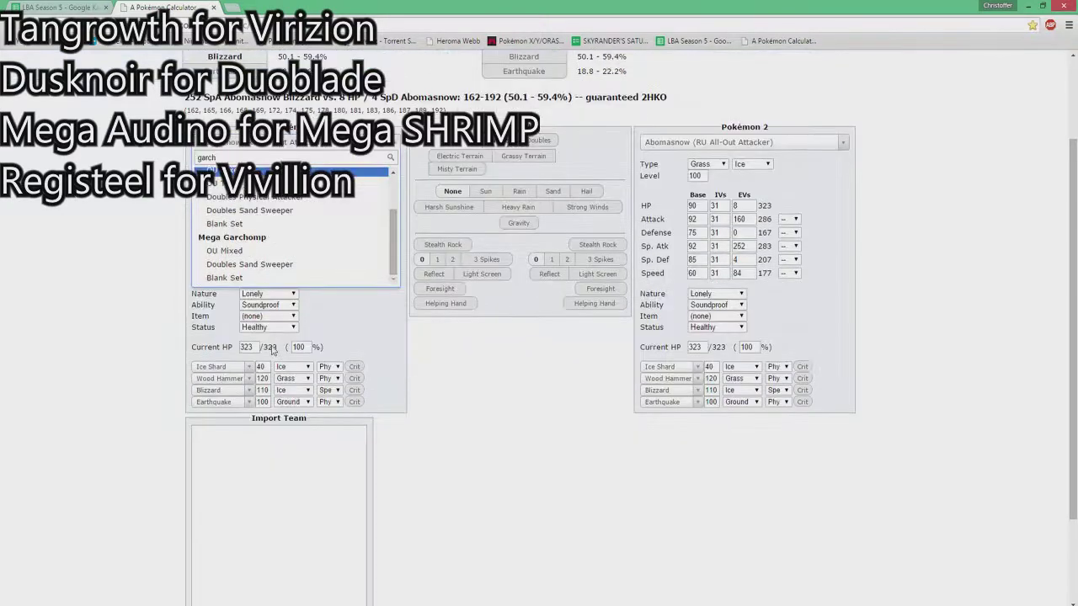
{"action": "left_click", "coordinate": [257, 251]}
Set Mega Garchomp's EVs to 0 in Sp. Atk, 216 in Attack and 40 in Defense
{"action": "double_click", "coordinate": [291, 246]}
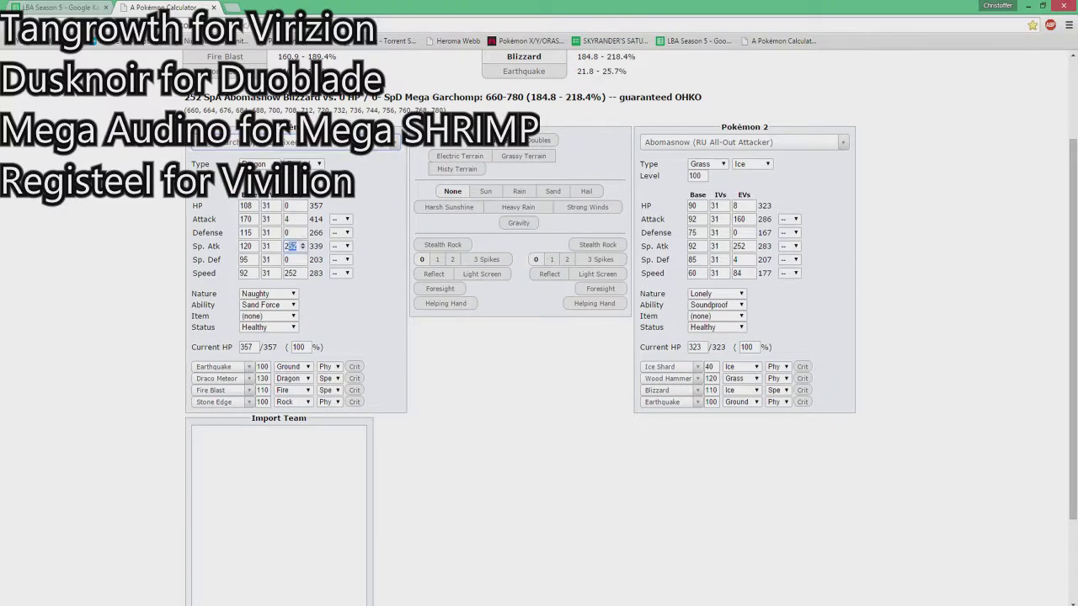
{"action": "type", "text": "0"}
{"action": "double_click", "coordinate": [287, 218]}
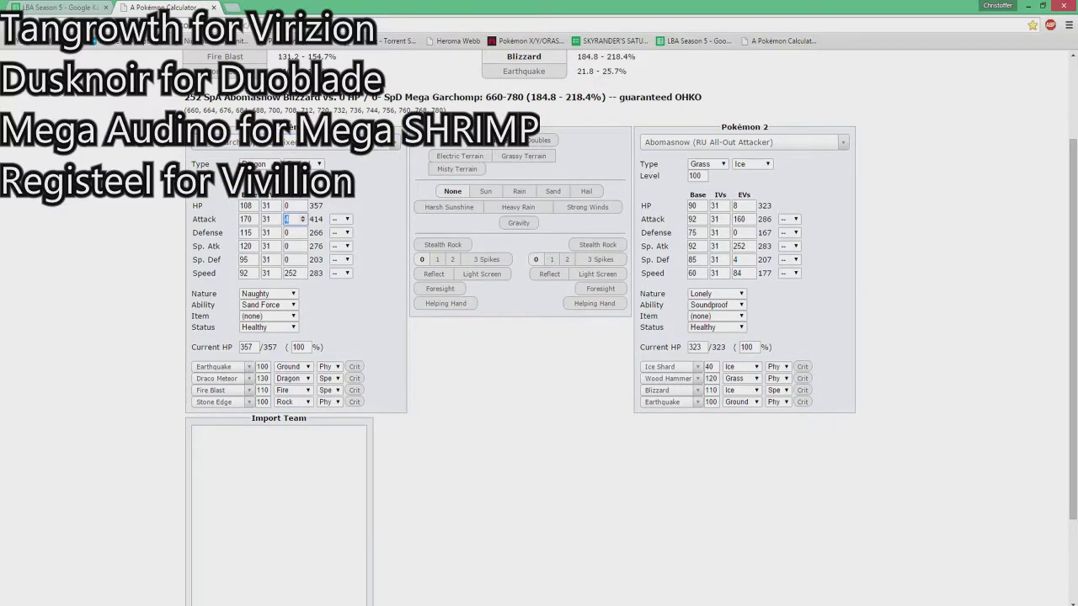
{"action": "type", "text": "216"}
{"action": "key", "text": "Tab"}
{"action": "key", "text": "Tab"}
{"action": "key", "text": "Tab"}
{"action": "type", "text": "40"}
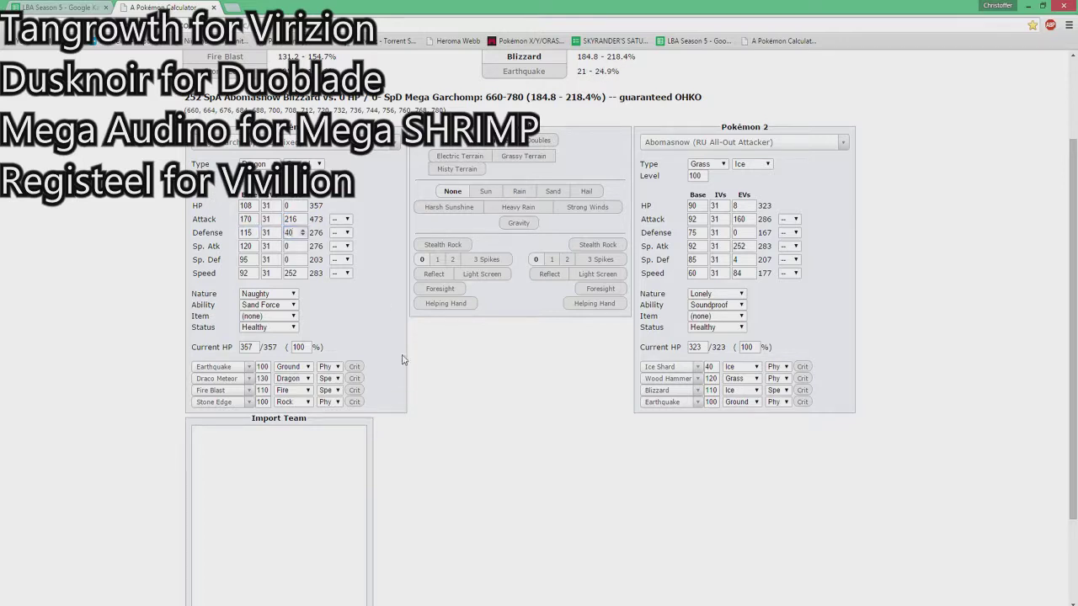
Load the Scizor Uber Choice Band set as Pokémon 2
{"action": "scroll", "coordinate": [402, 360], "scroll_direction": "up", "scroll_amount": 3}
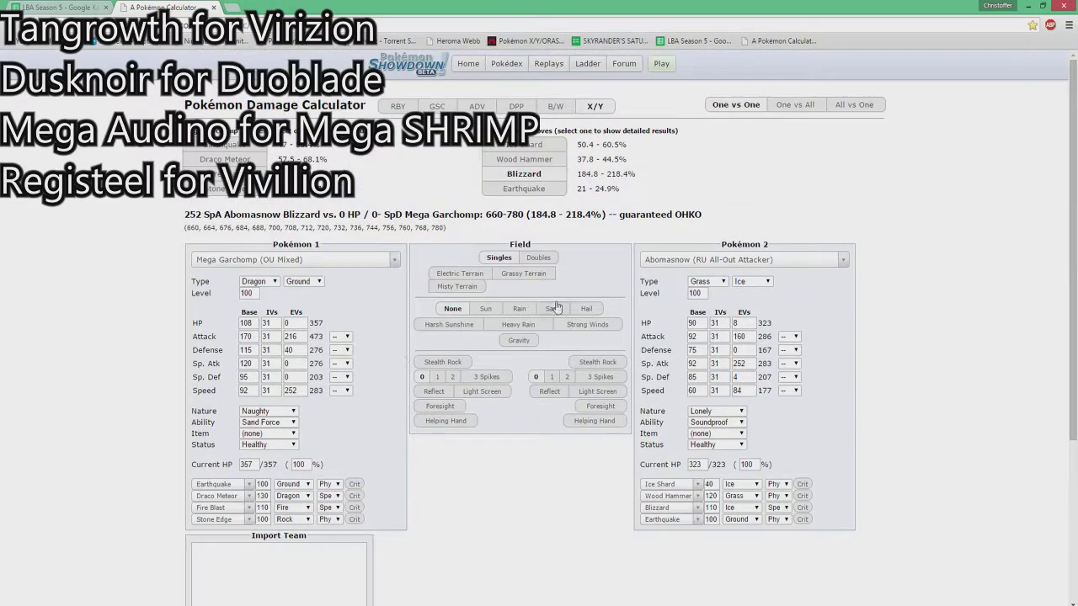
{"action": "left_click", "coordinate": [722, 259]}
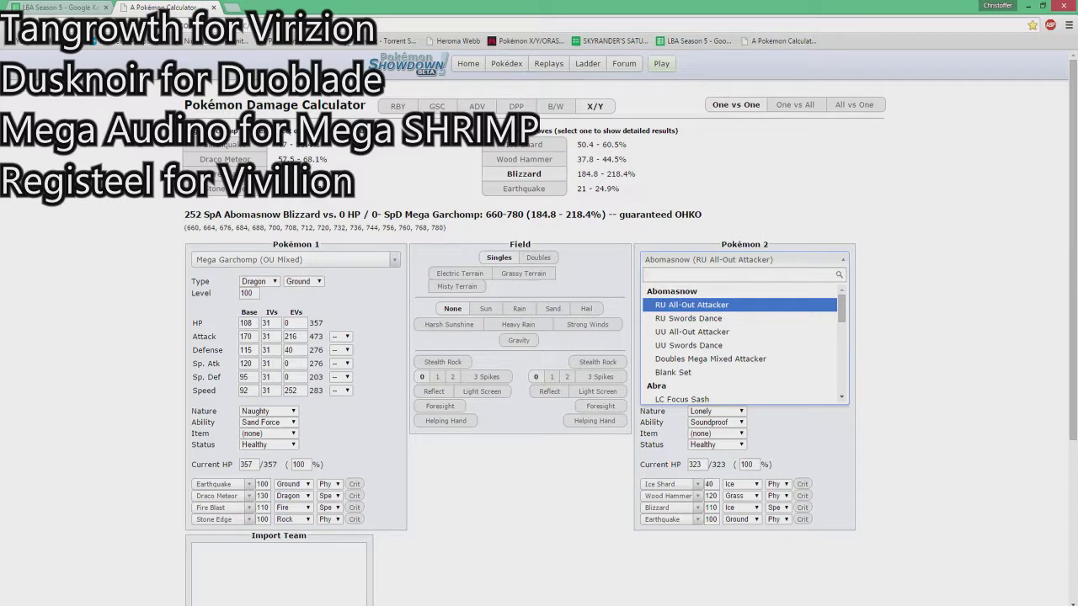
{"action": "type", "text": "sci"}
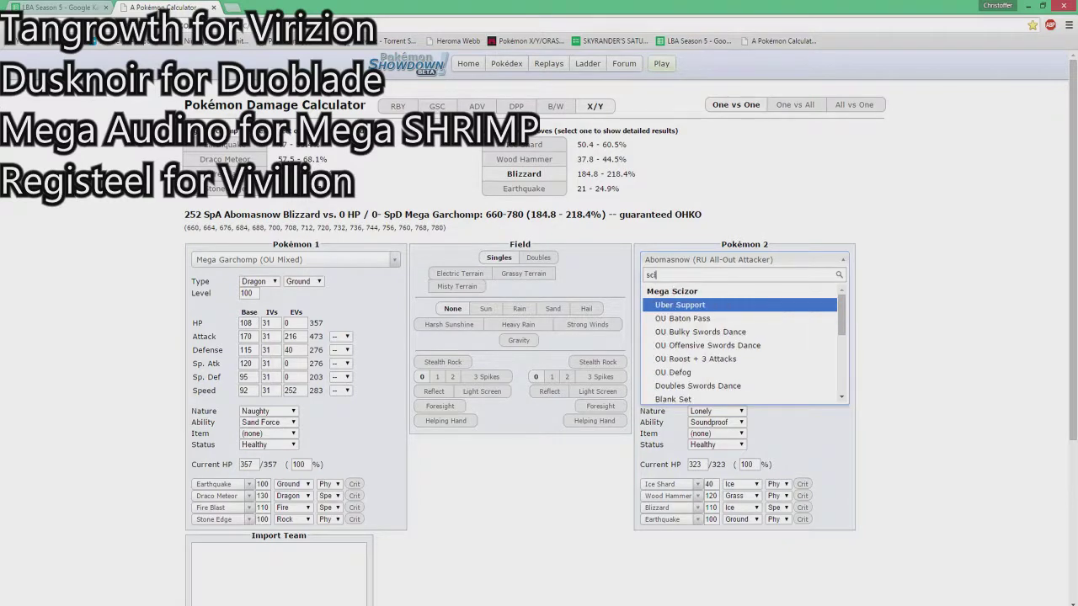
{"action": "scroll", "coordinate": [716, 324], "scroll_direction": "down", "scroll_amount": 3}
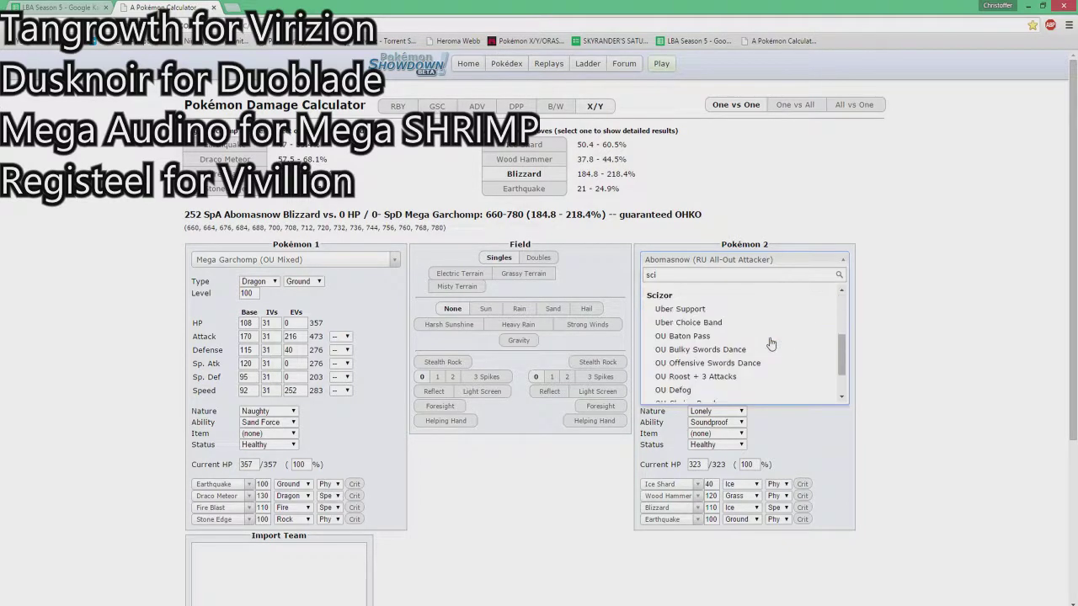
{"action": "left_click", "coordinate": [717, 324]}
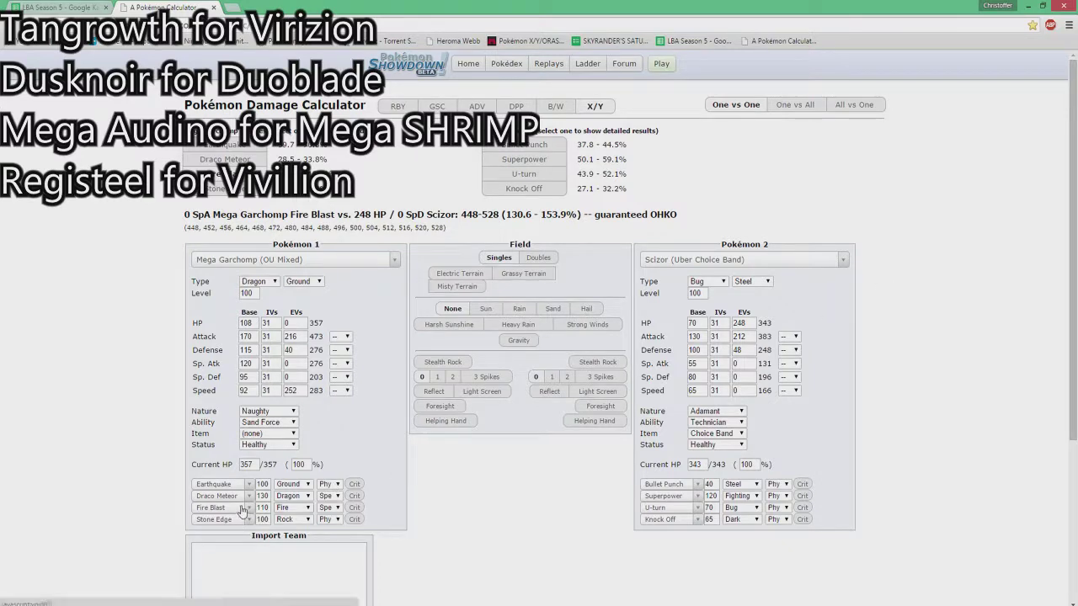
Set Mega Garchomp's nature to Adamant
{"action": "left_click", "coordinate": [276, 412]}
{"action": "key", "text": "a"}
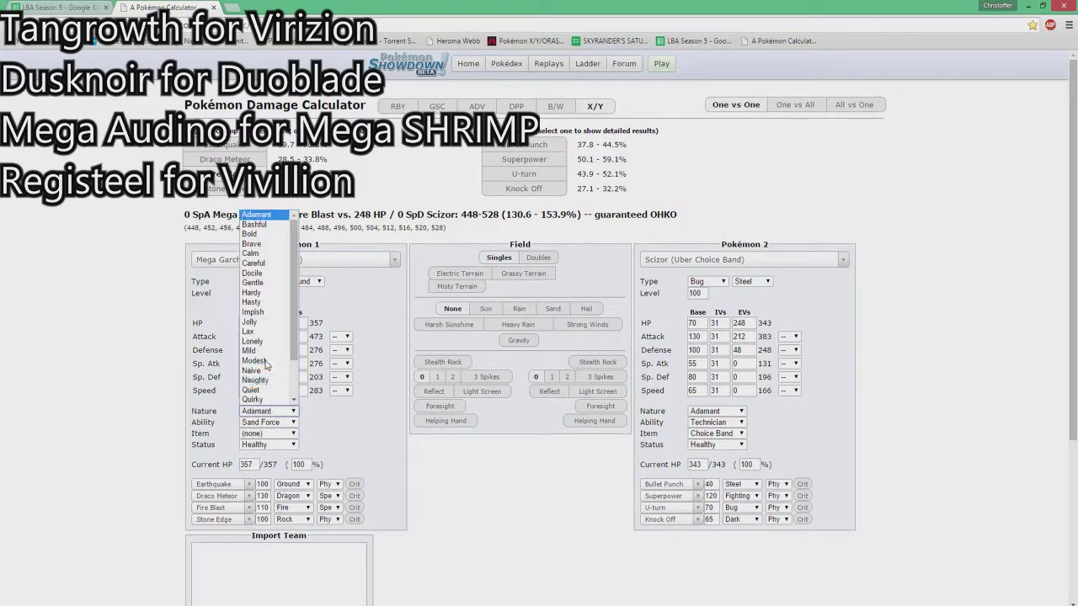
{"action": "left_click", "coordinate": [258, 215]}
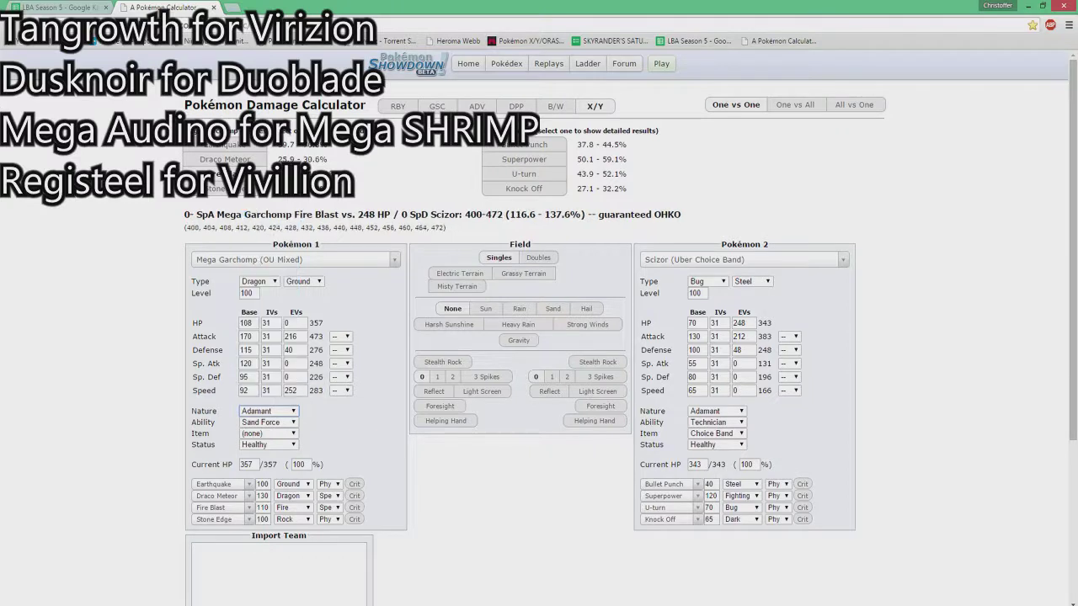
Replace Mega Garchomp's Fire Blast with Flamethrower to calculate its damage against Scizor
{"action": "left_click", "coordinate": [244, 508]}
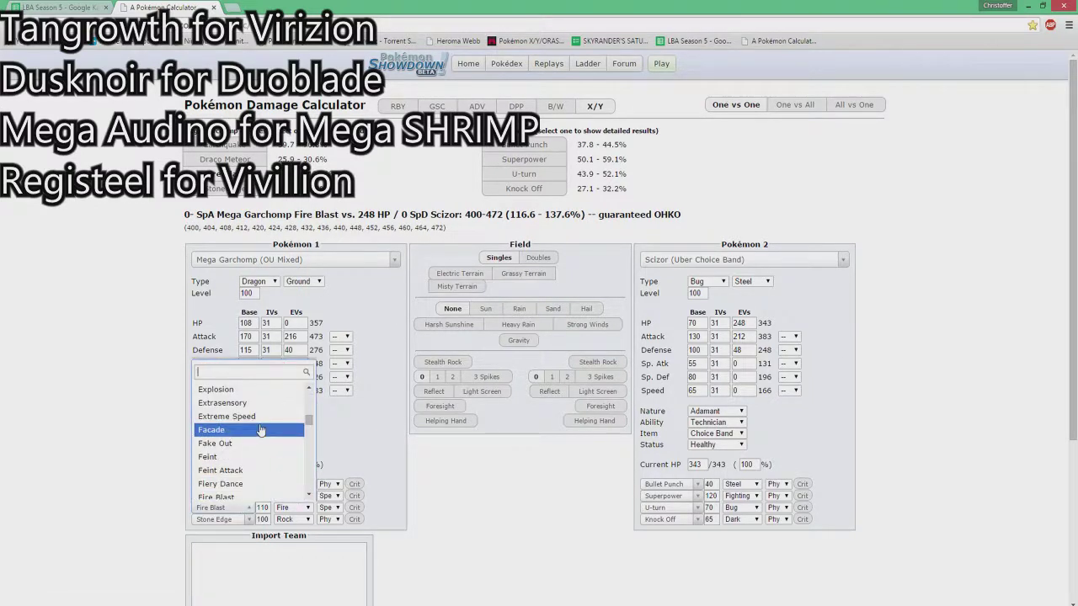
{"action": "type", "text": "flam"}
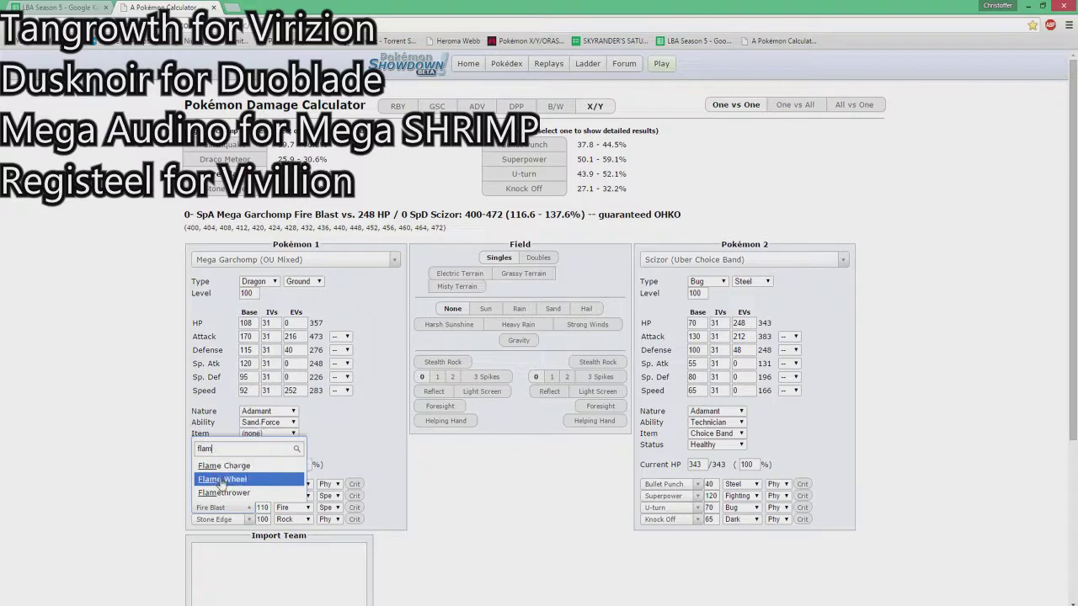
{"action": "left_click", "coordinate": [220, 493]}
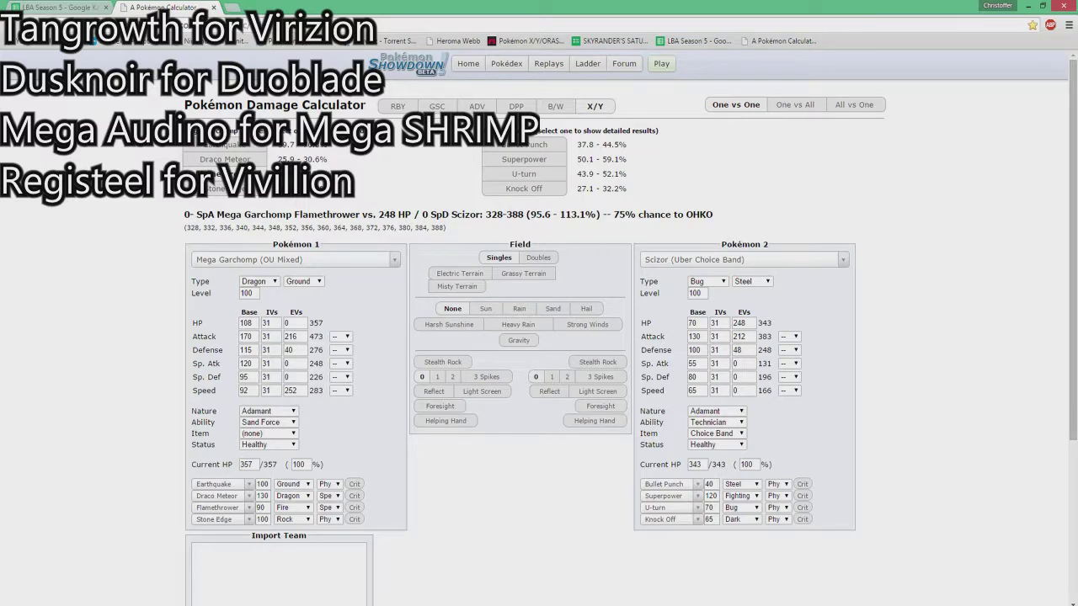
{"action": "left_click_drag", "start_coordinate": [611, 145], "coordinate": [618, 145]}
{"action": "left_click", "coordinate": [615, 145]}
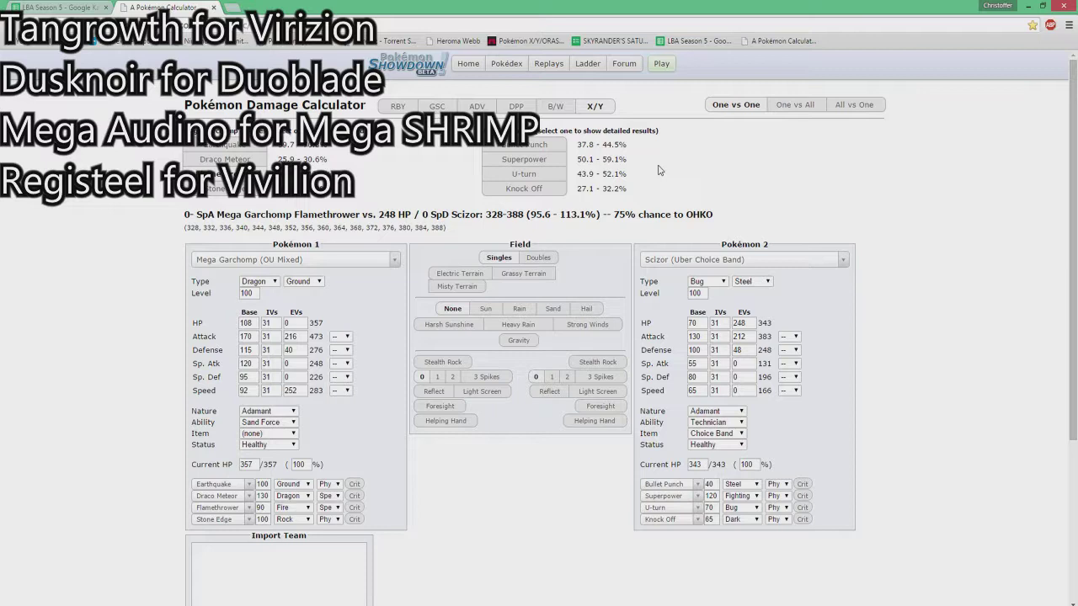
Change Mega Garchomp's third move back to Fire Blast
{"action": "left_click", "coordinate": [235, 509]}
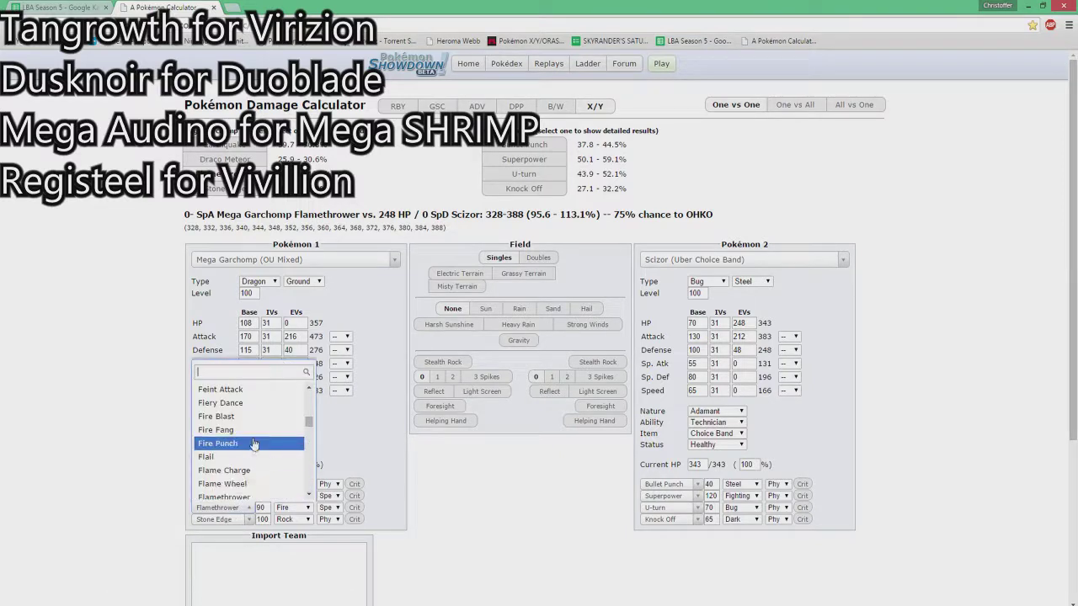
{"action": "type", "text": "fire"}
{"action": "left_click", "coordinate": [253, 440]}
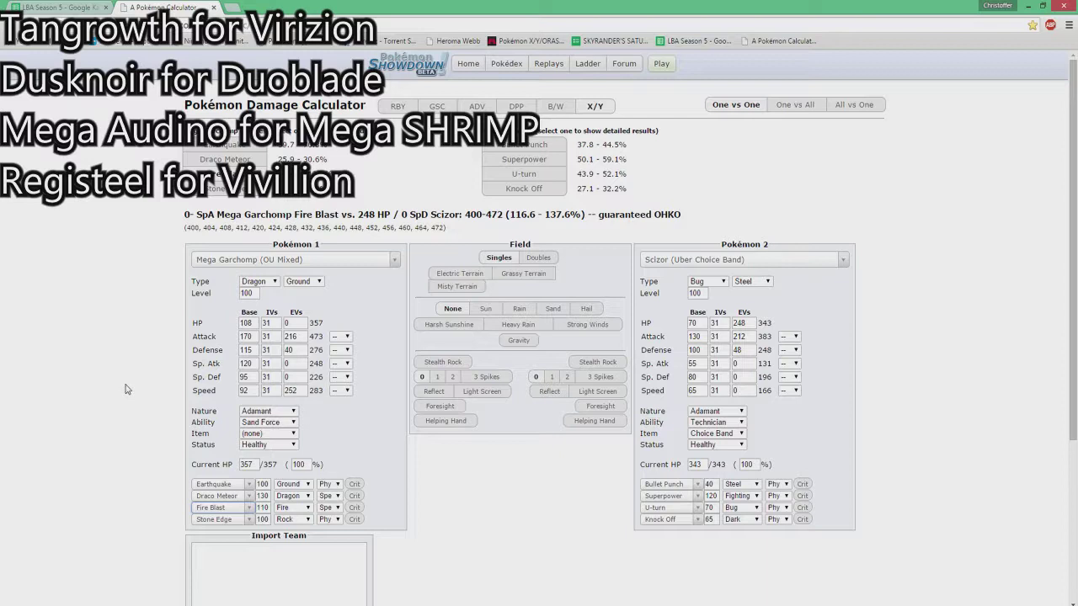
Set Mega Garchomp's third move to Fire Fang to calculate its damage against Scizor
{"action": "left_click", "coordinate": [210, 508]}
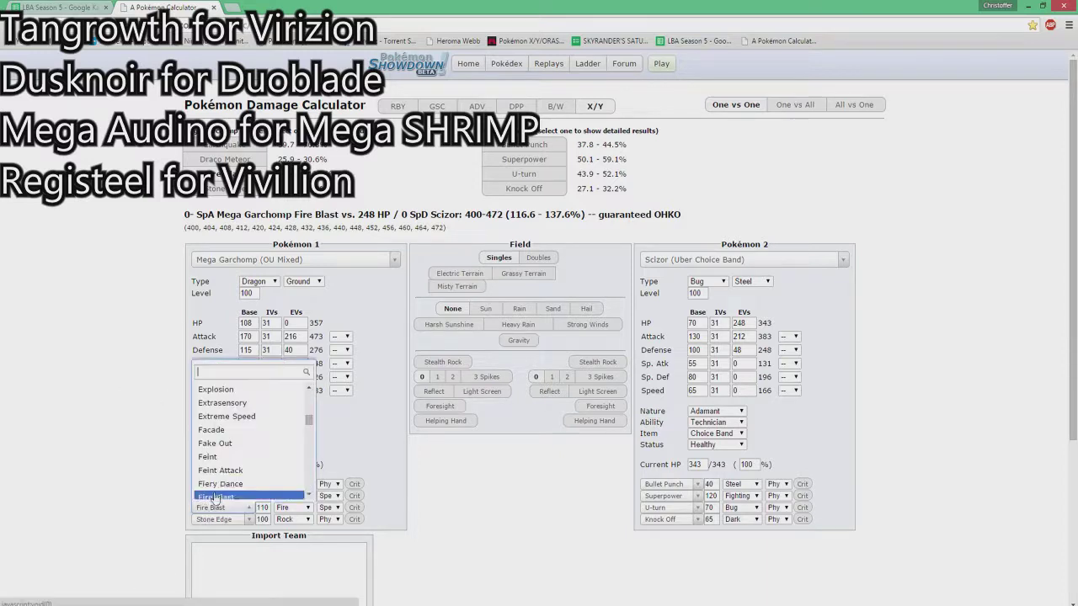
{"action": "type", "text": "fire"}
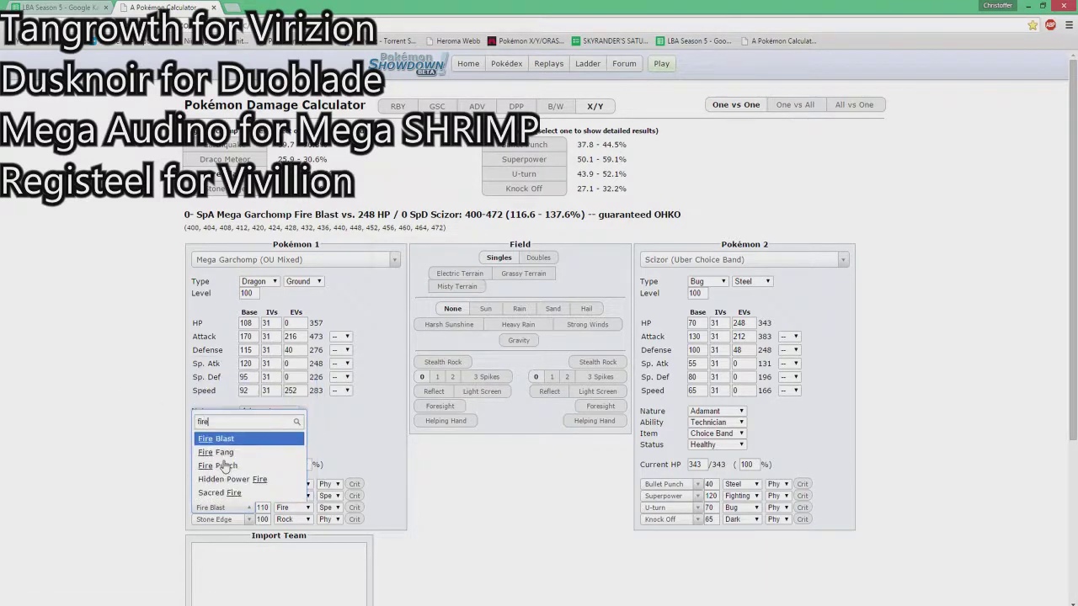
{"action": "left_click", "coordinate": [226, 454]}
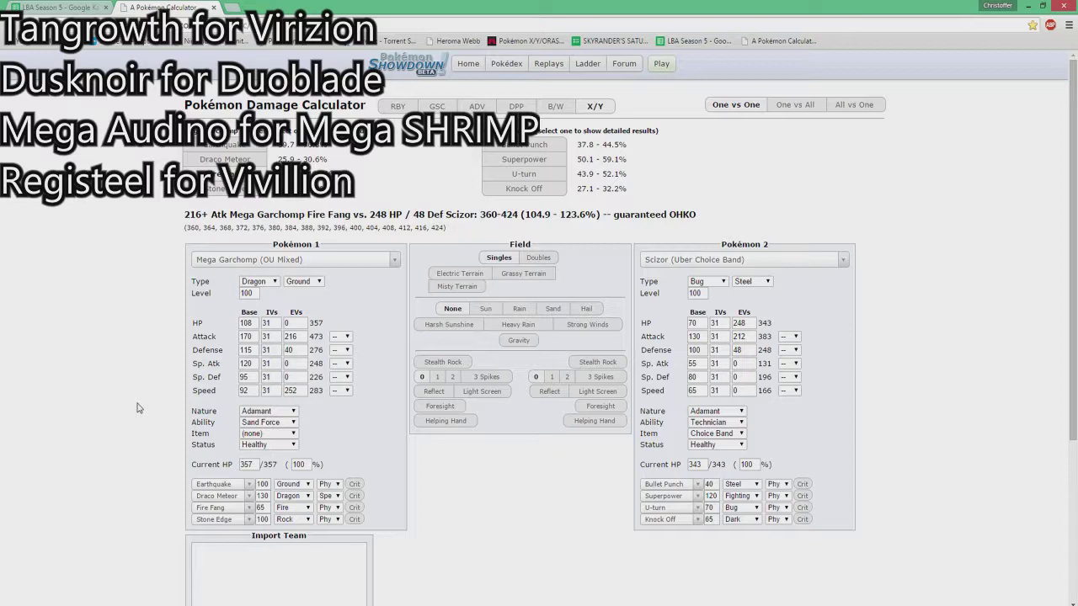
Load the Doublade RU Swords Dance set as Pokémon 2 in place of Scizor
{"action": "left_click", "coordinate": [720, 263]}
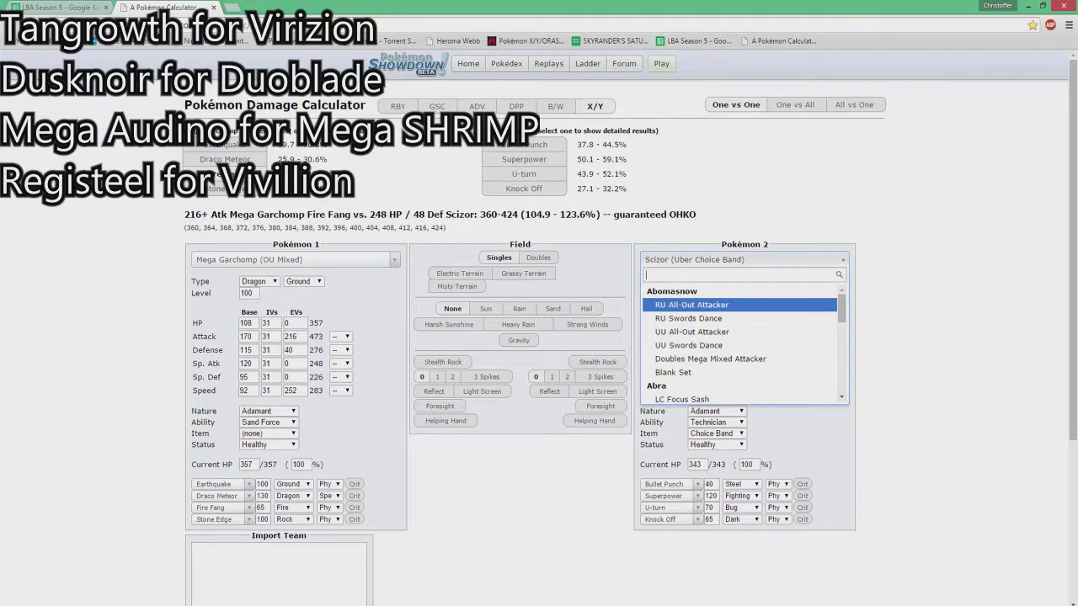
{"action": "left_click", "coordinate": [741, 219]}
{"action": "left_click", "coordinate": [723, 263]}
{"action": "type", "text": "dou"}
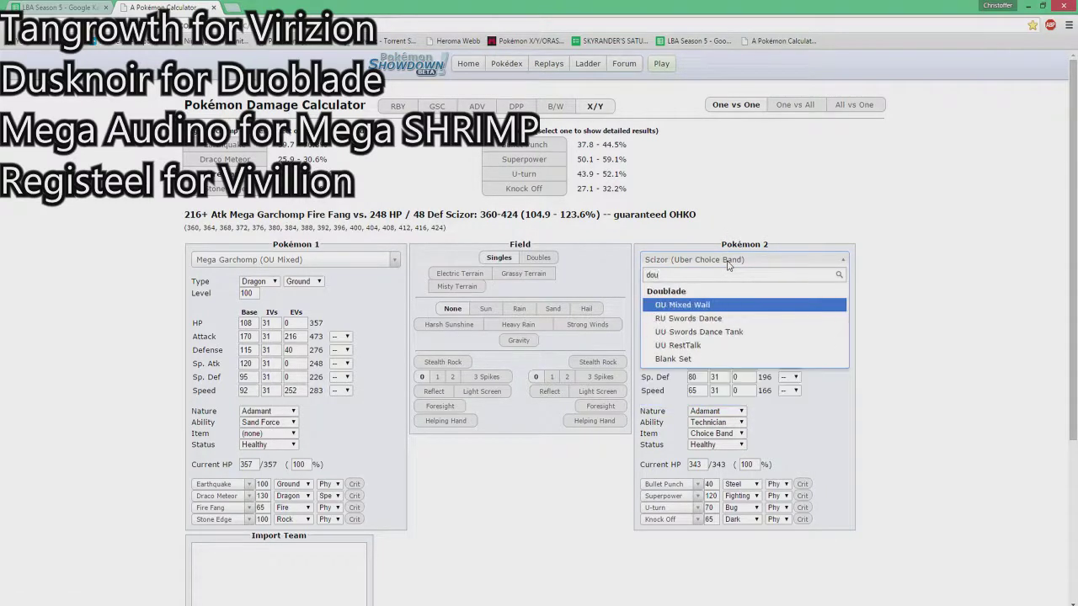
{"action": "type", "text": "bl"}
{"action": "left_click", "coordinate": [701, 324]}
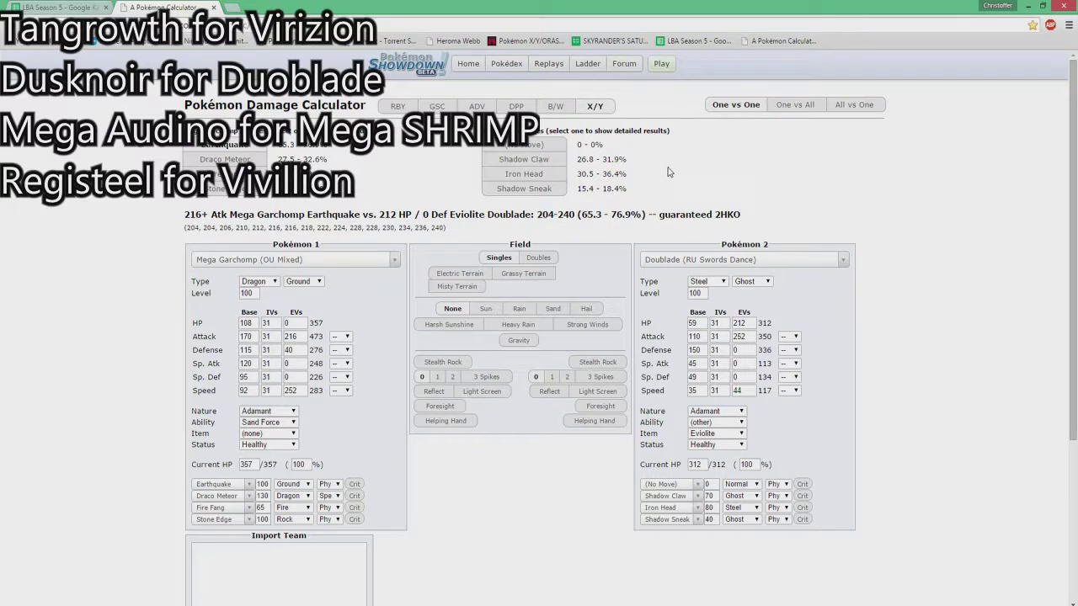
Set Mega Garchomp's Attack EVs to 156, and try 252 Defense EVs before settling on 96
{"action": "double_click", "coordinate": [290, 336]}
{"action": "type", "text": "156"}
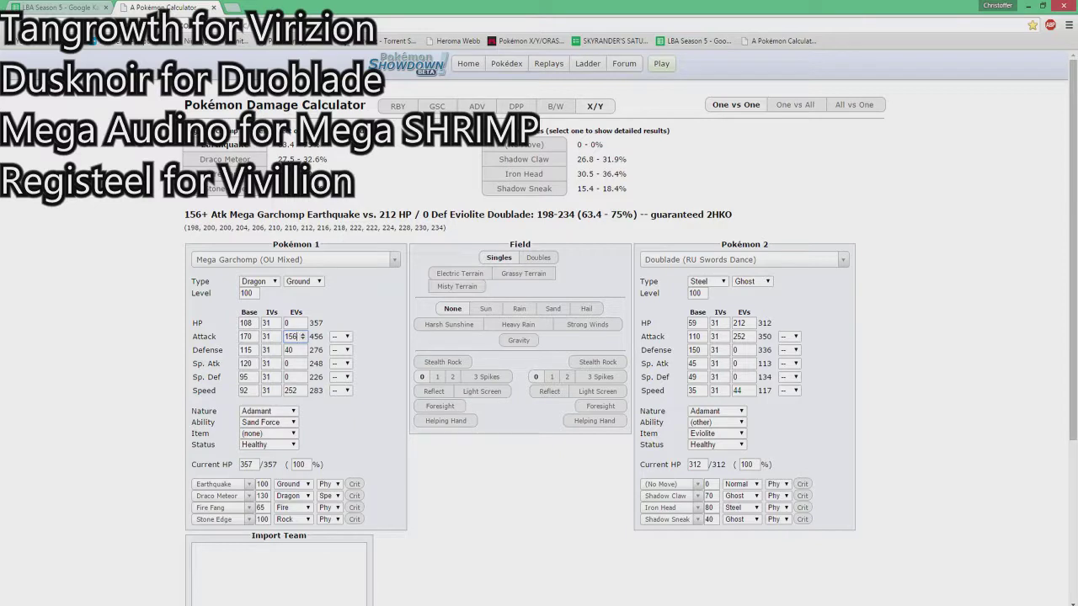
{"action": "key", "text": "Tab"}
{"action": "key", "text": "Tab"}
{"action": "key", "text": "Tab"}
{"action": "key", "text": "Tab"}
{"action": "type", "text": "252"}
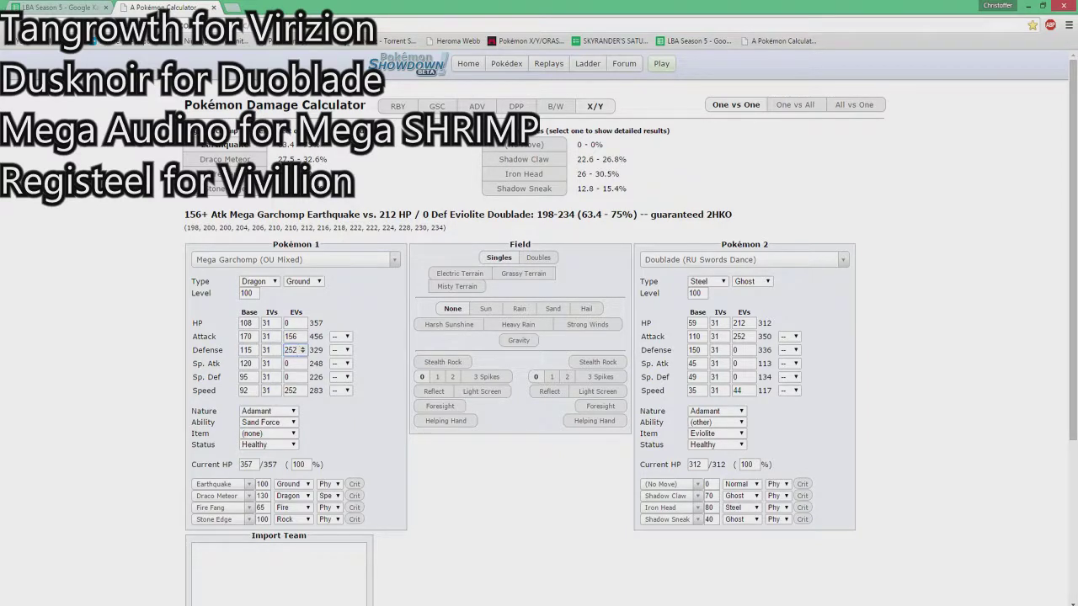
{"action": "key", "text": "BackSpace"}
{"action": "key", "text": "BackSpace"}
{"action": "key", "text": "BackSpace"}
{"action": "type", "text": "96"}
Return to the LBA Season 5 spreadsheet and switch to the FFsplit recorder window
{"action": "left_click", "coordinate": [93, 6]}
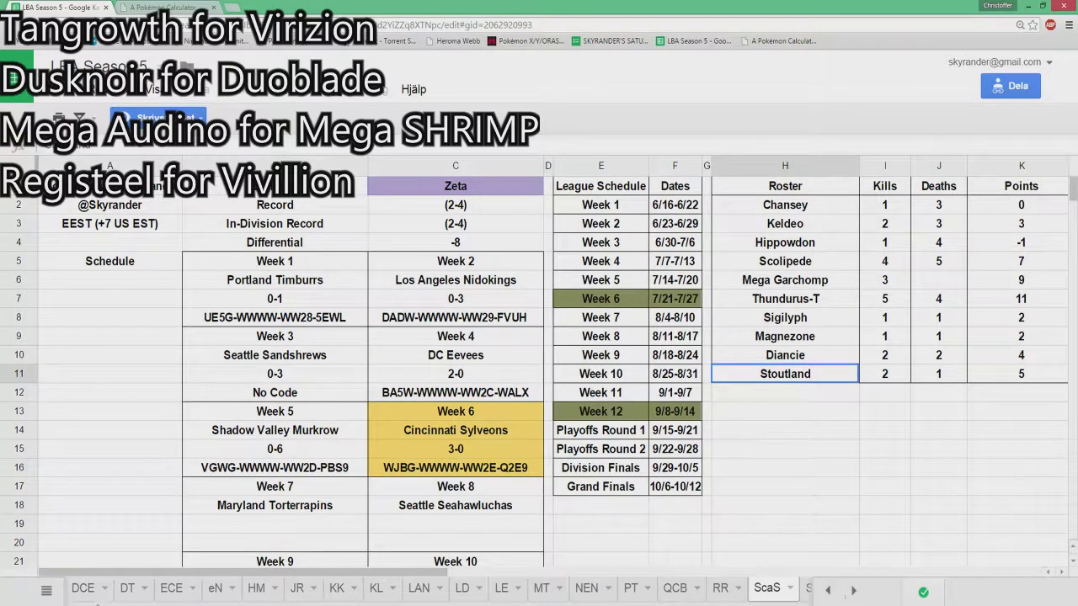
{"action": "key", "text": "alt+Tab"}
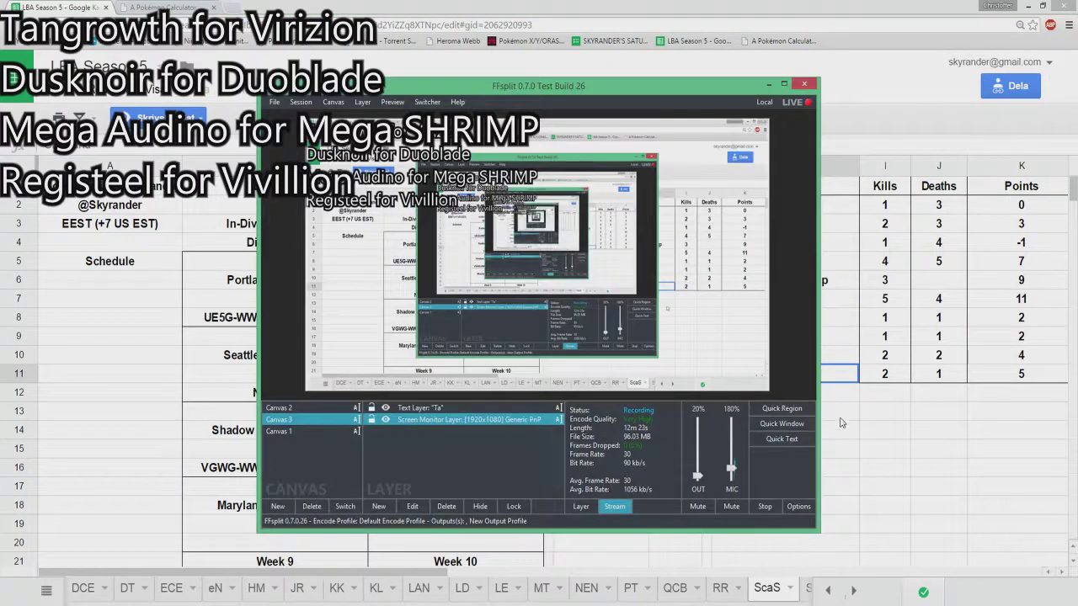